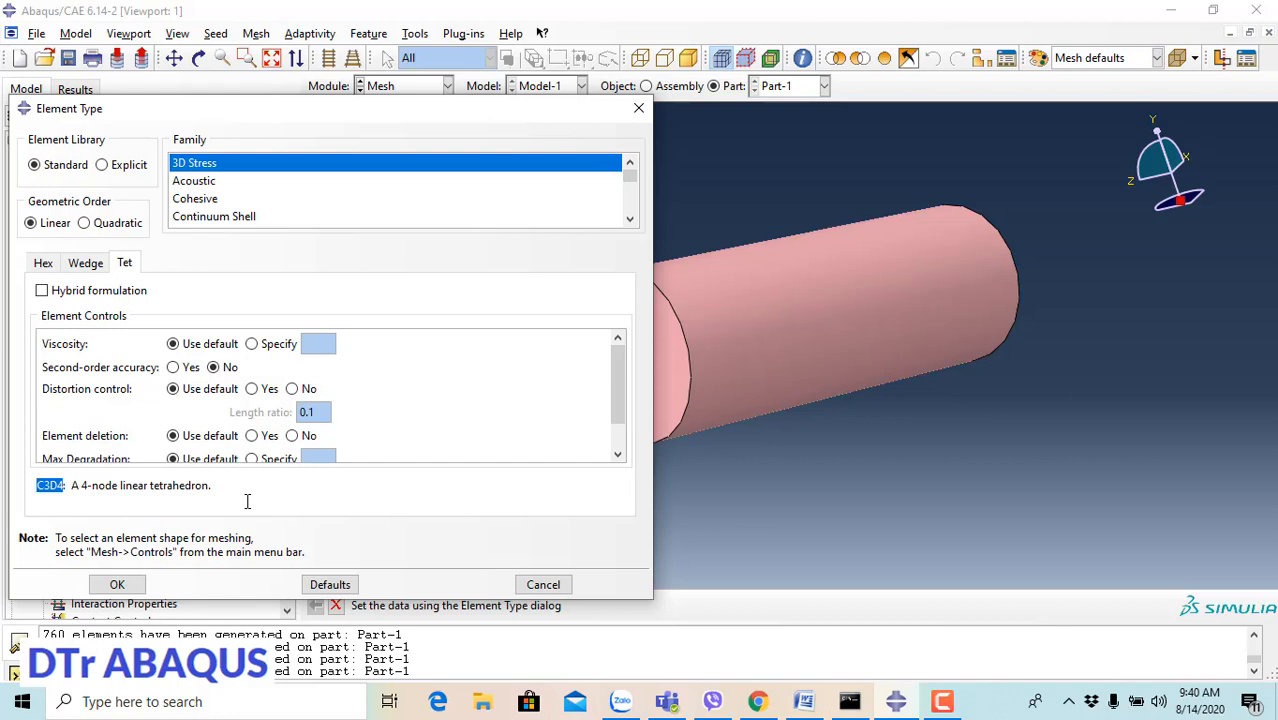
# Step: Accept the C3D4 tetrahedral element type and mesh the cylinder with an approximate global seed size of 10
pyautogui.click(130, 585)
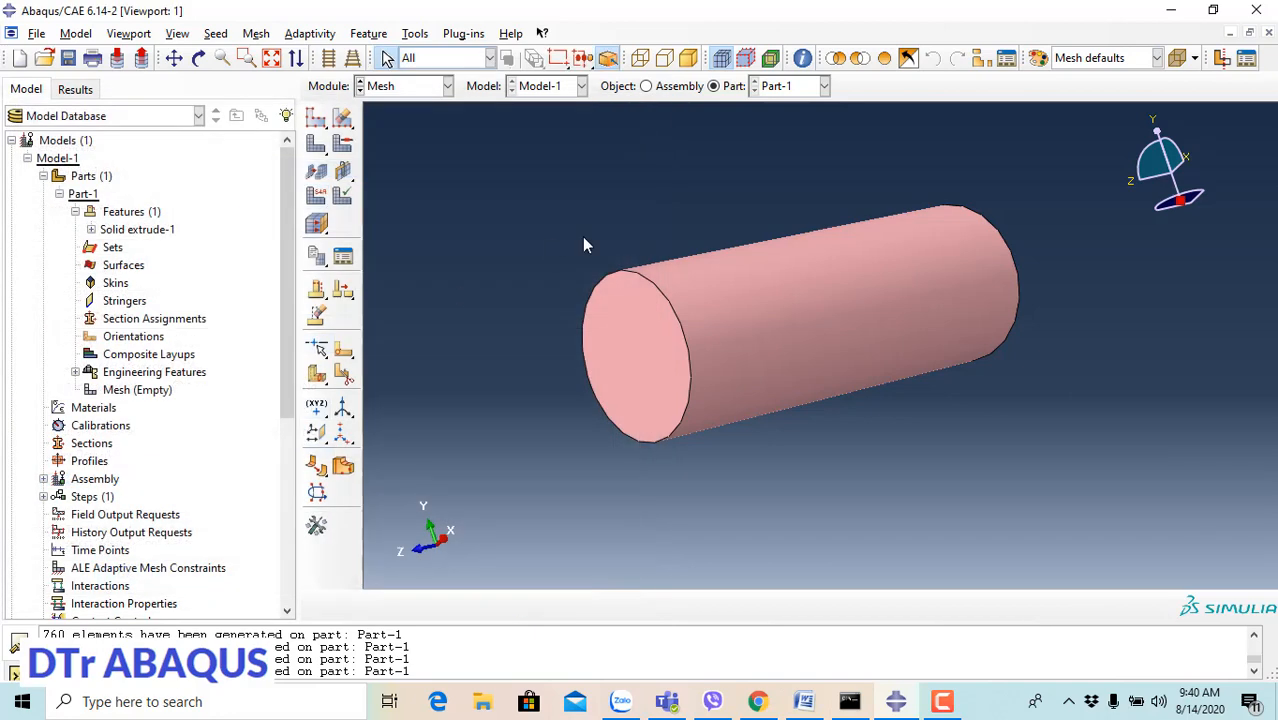
pyautogui.click(315, 118)
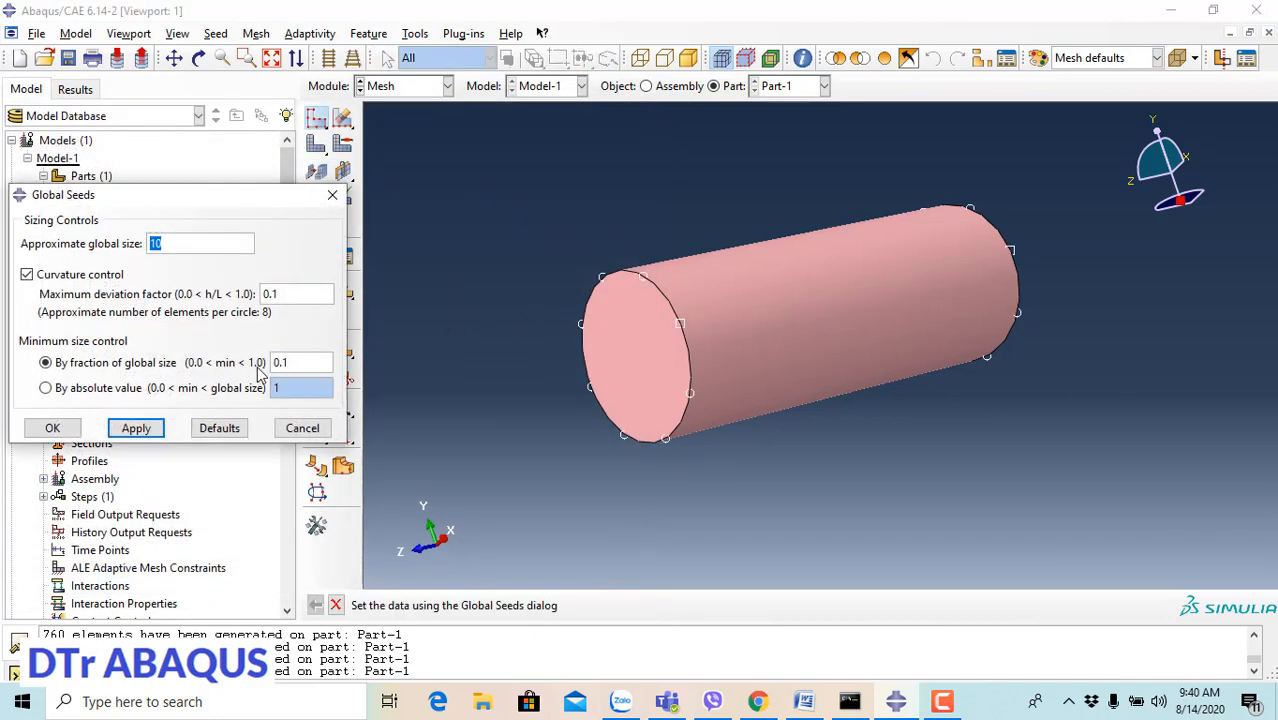
pyautogui.click(52, 428)
pyautogui.click(316, 143)
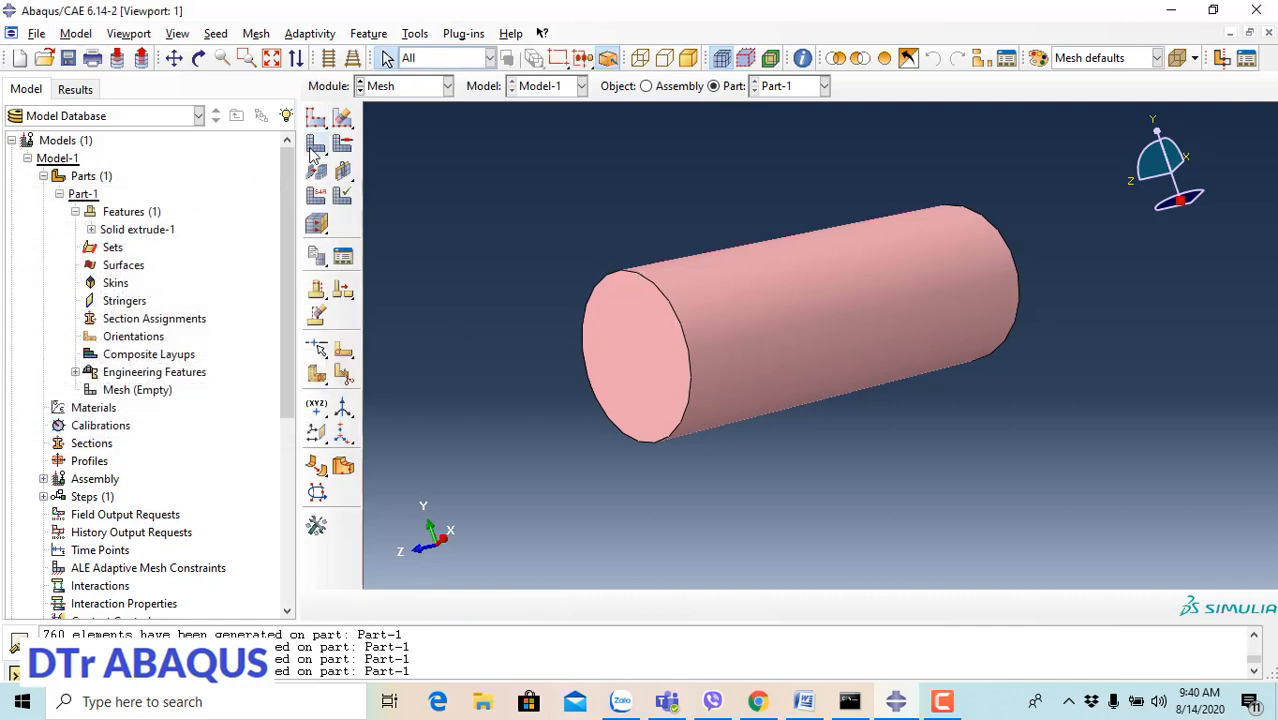
pyautogui.click(474, 607)
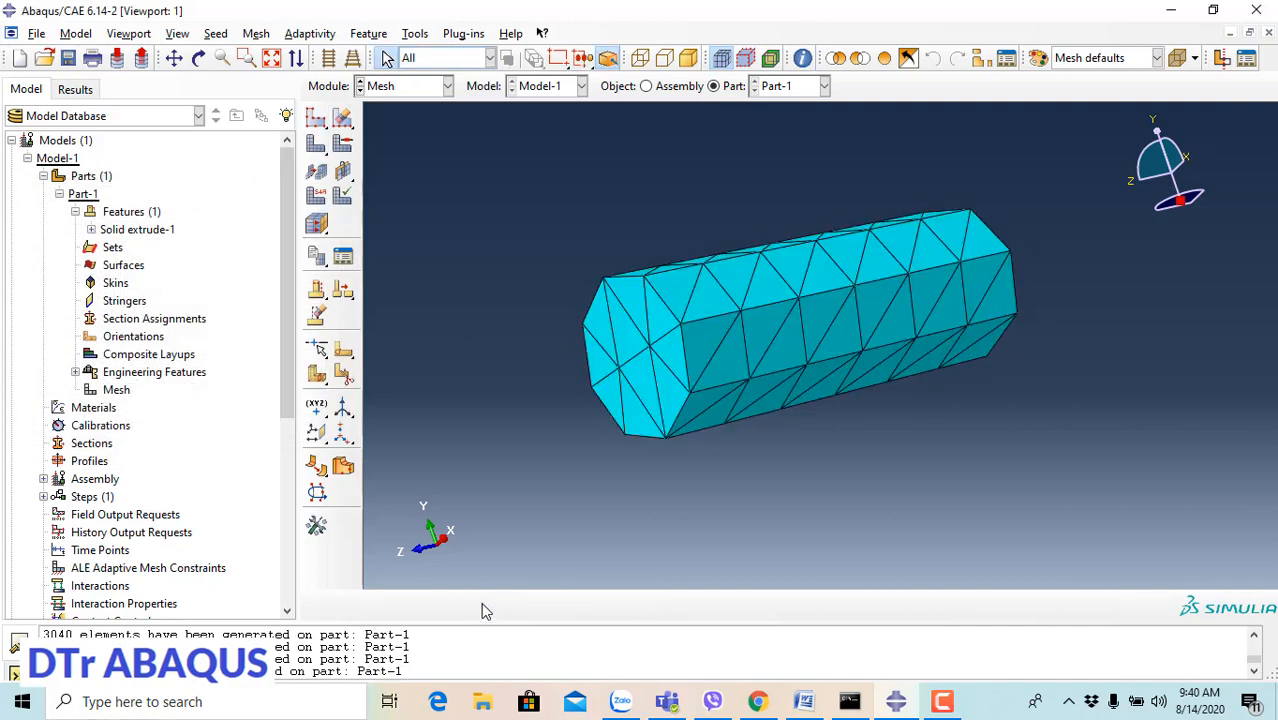
# Step: Seed the cylinder part with an approximate global size of 20
pyautogui.click(315, 118)
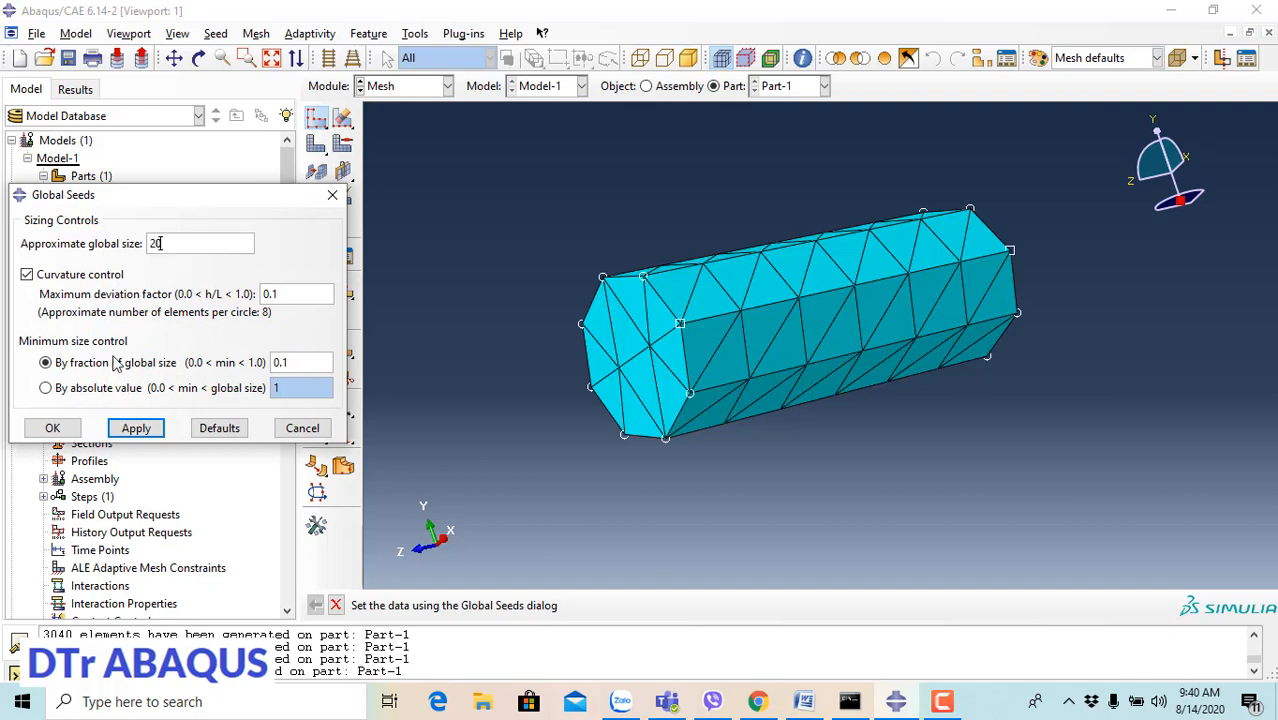
pyautogui.click(52, 428)
pyautogui.click(112, 314)
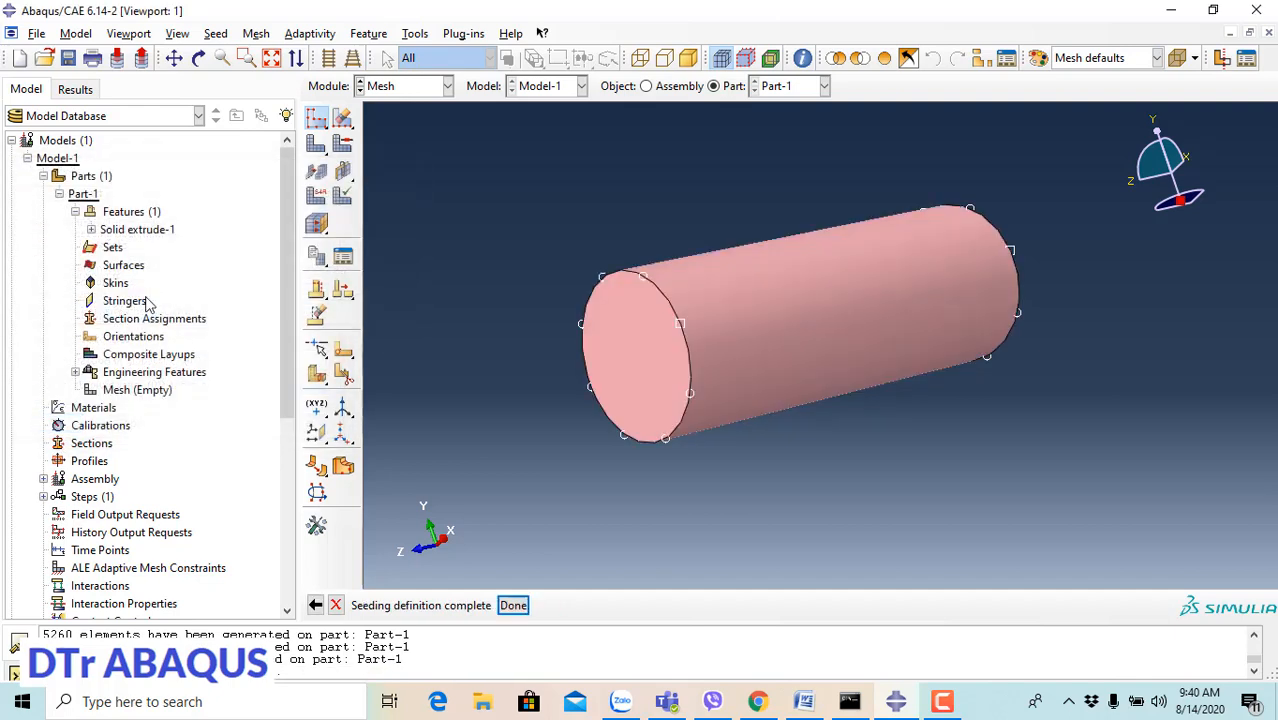
# Step: Set the approximate global seed size to 5 and mesh the cylinder part
pyautogui.click(315, 120)
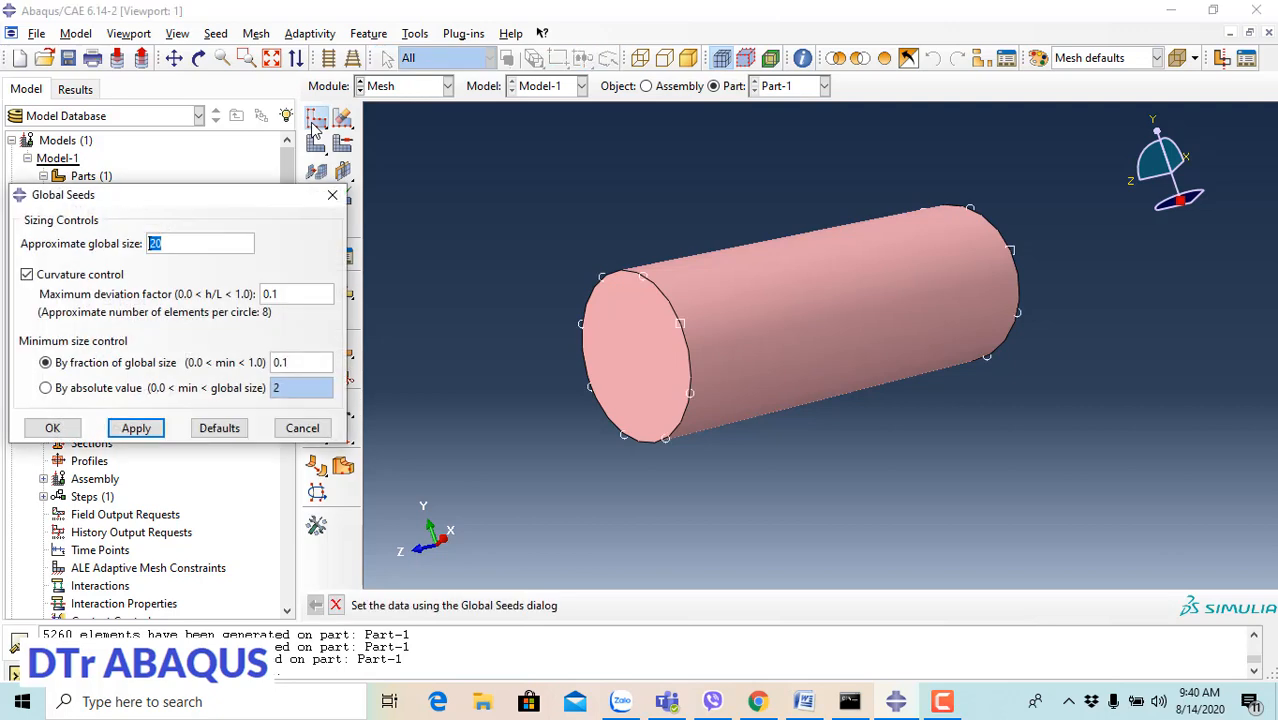
pyautogui.write('5')
pyautogui.click(55, 432)
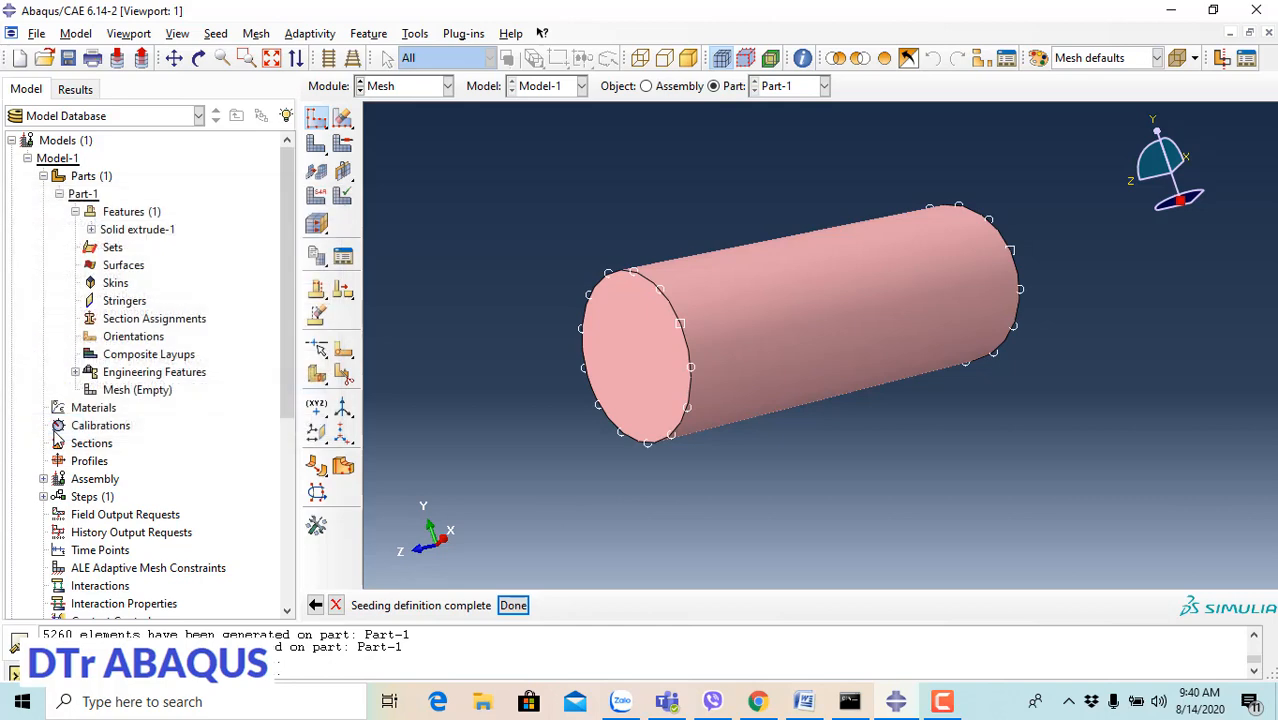
pyautogui.click(316, 143)
pyautogui.click(472, 606)
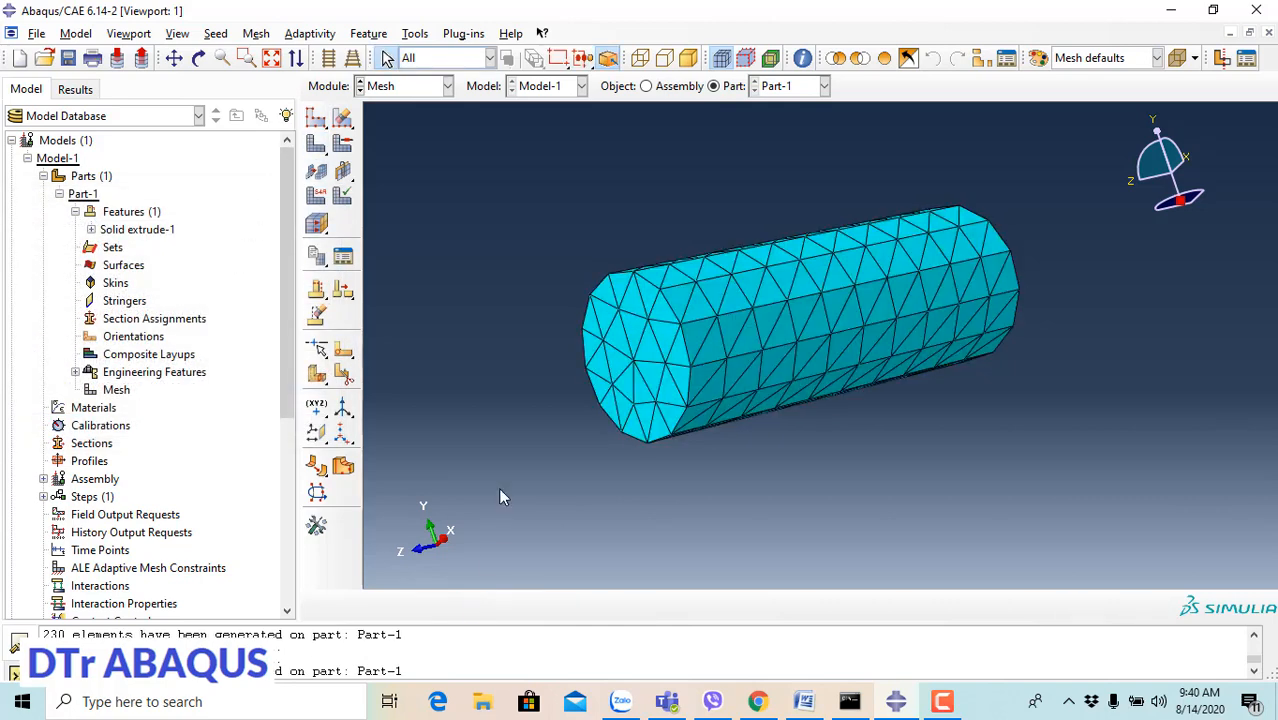
pyautogui.click(256, 33)
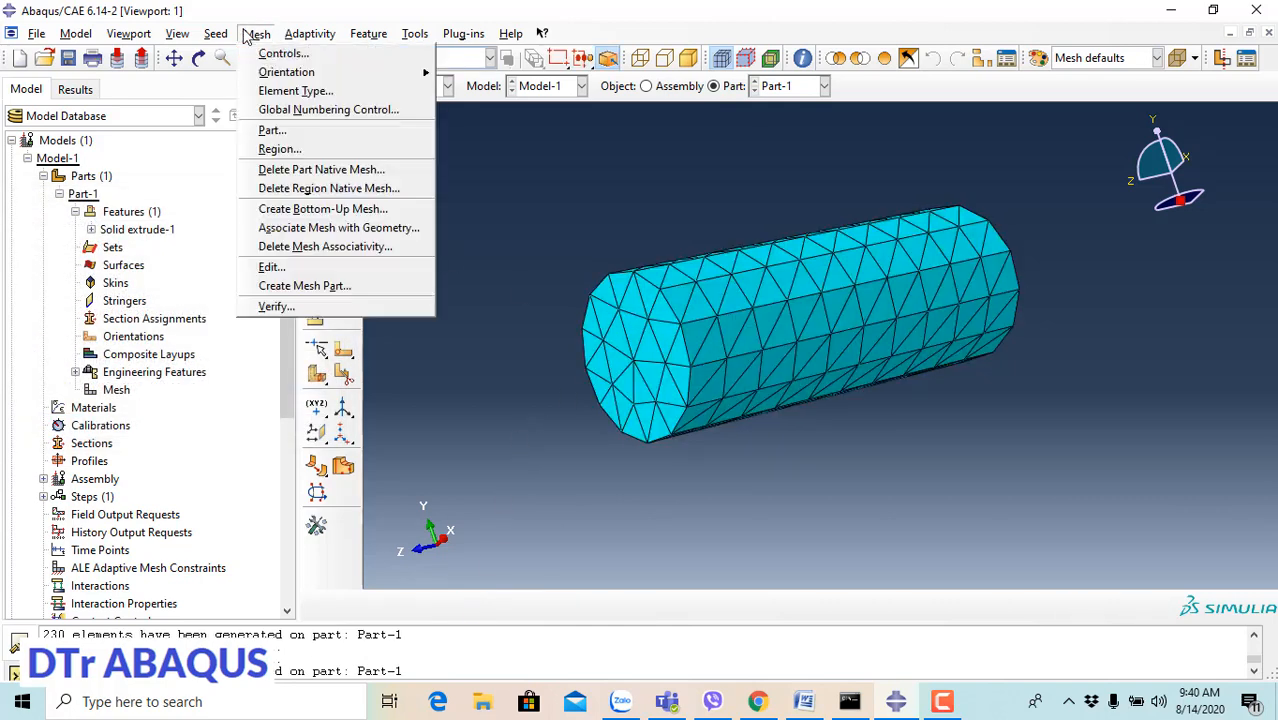
pyautogui.click(268, 95)
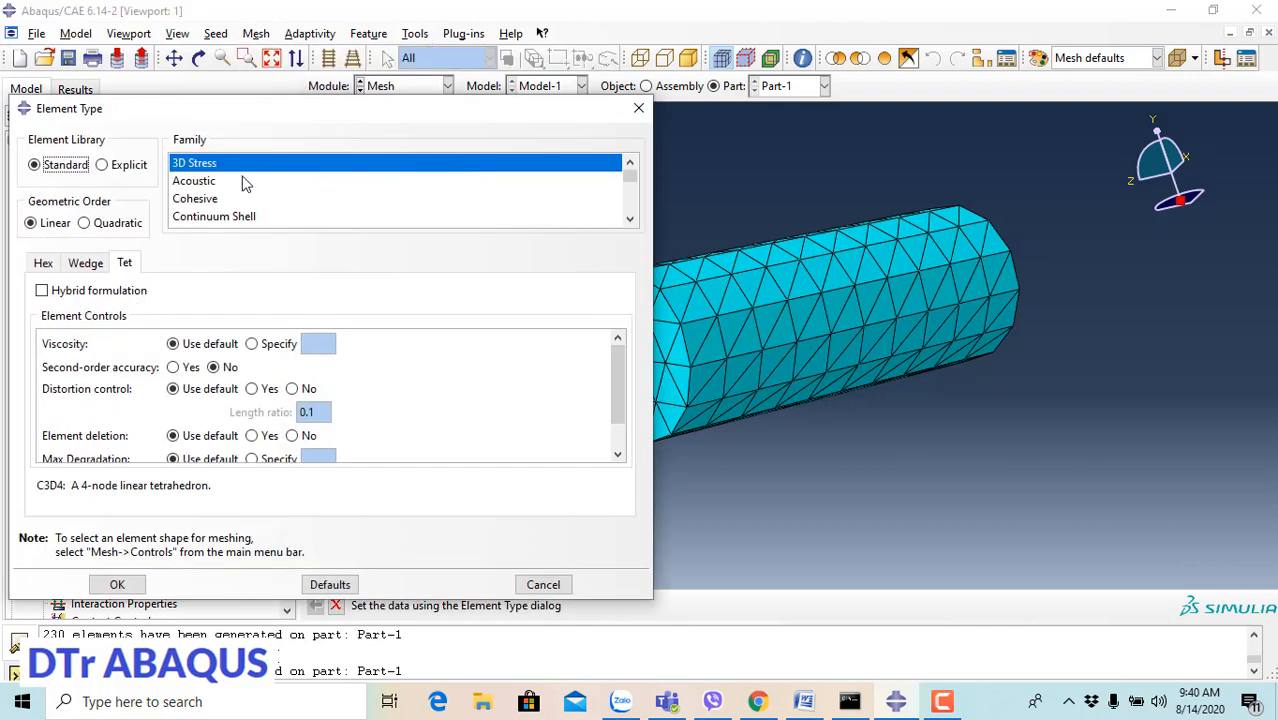
pyautogui.click(637, 109)
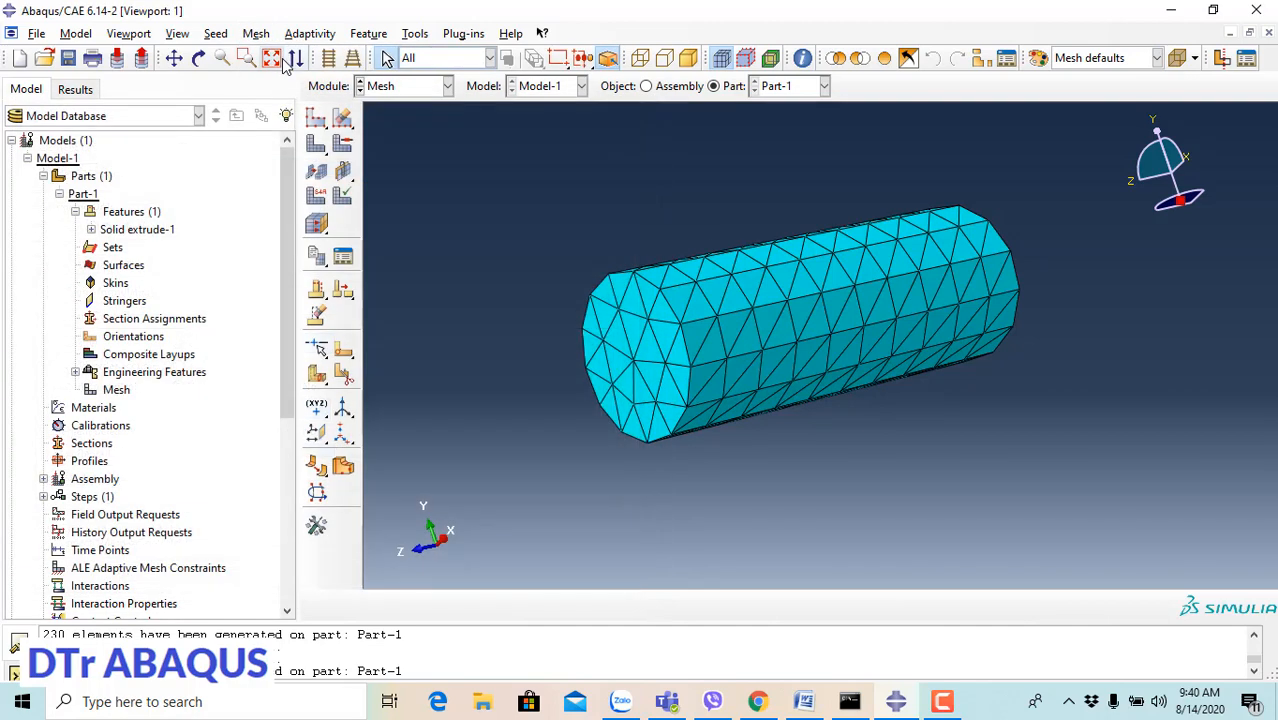
# Step: Assign the Hex element shape with the Sweep technique to the whole cylinder, deleting the invalidated mesh
pyautogui.click(256, 33)
pyautogui.click(272, 49)
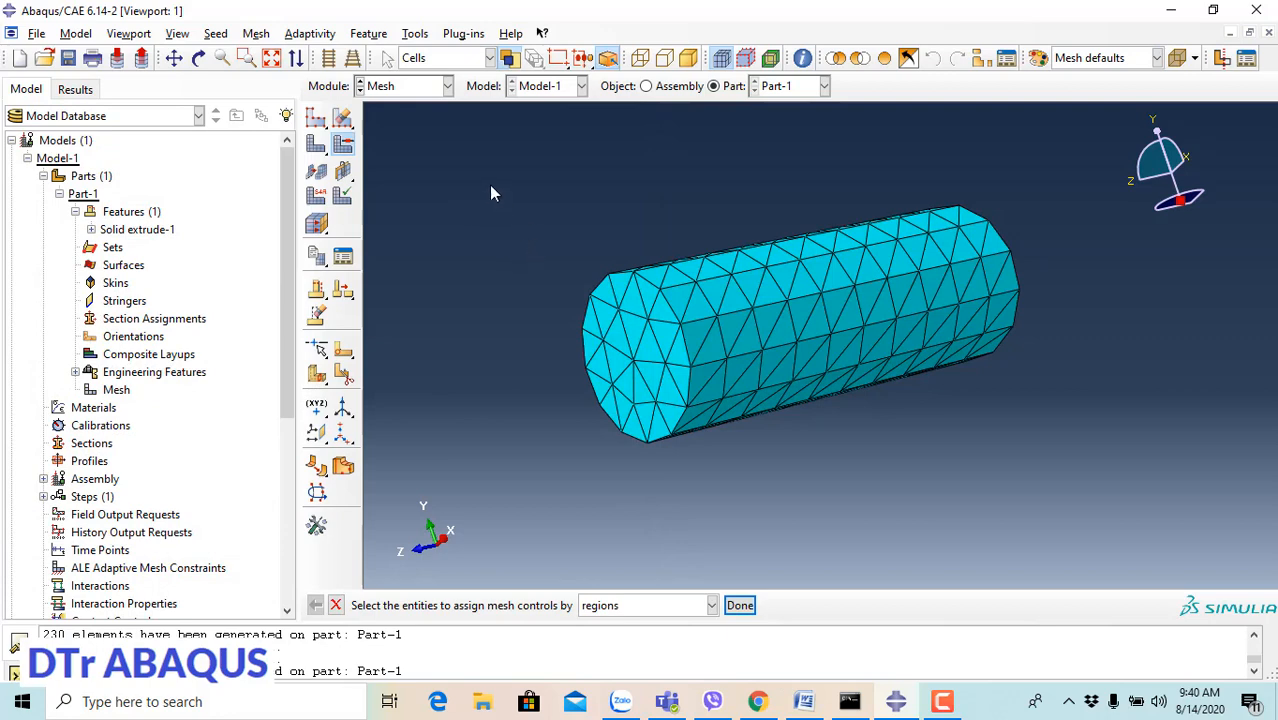
pyautogui.moveTo(491, 193); pyautogui.dragTo(1068, 471)
pyautogui.click(740, 605)
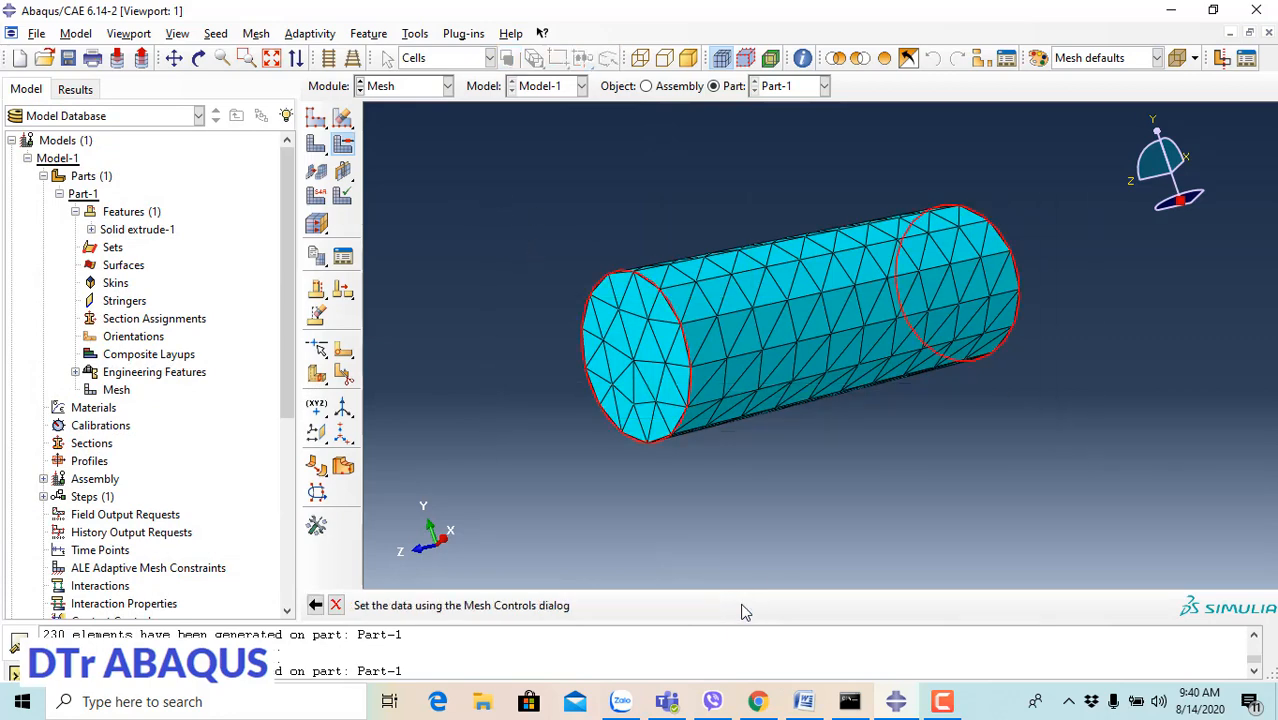
pyautogui.click(27, 214)
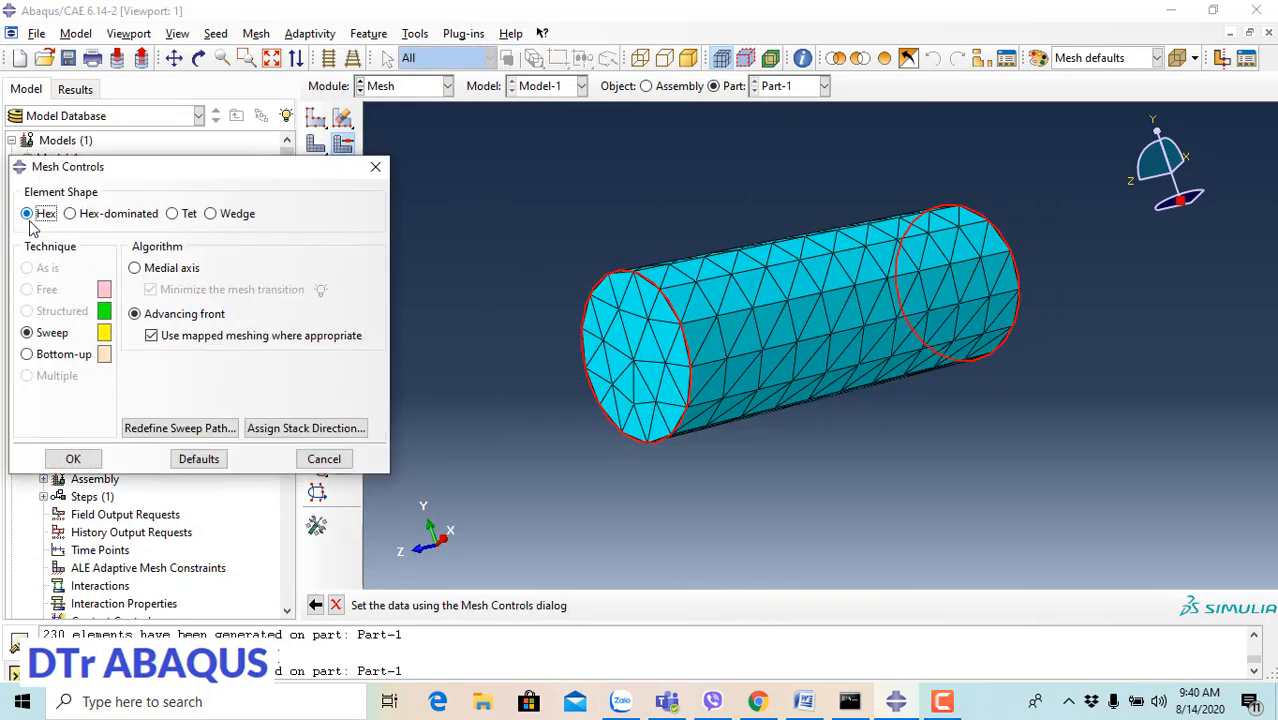
pyautogui.click(27, 333)
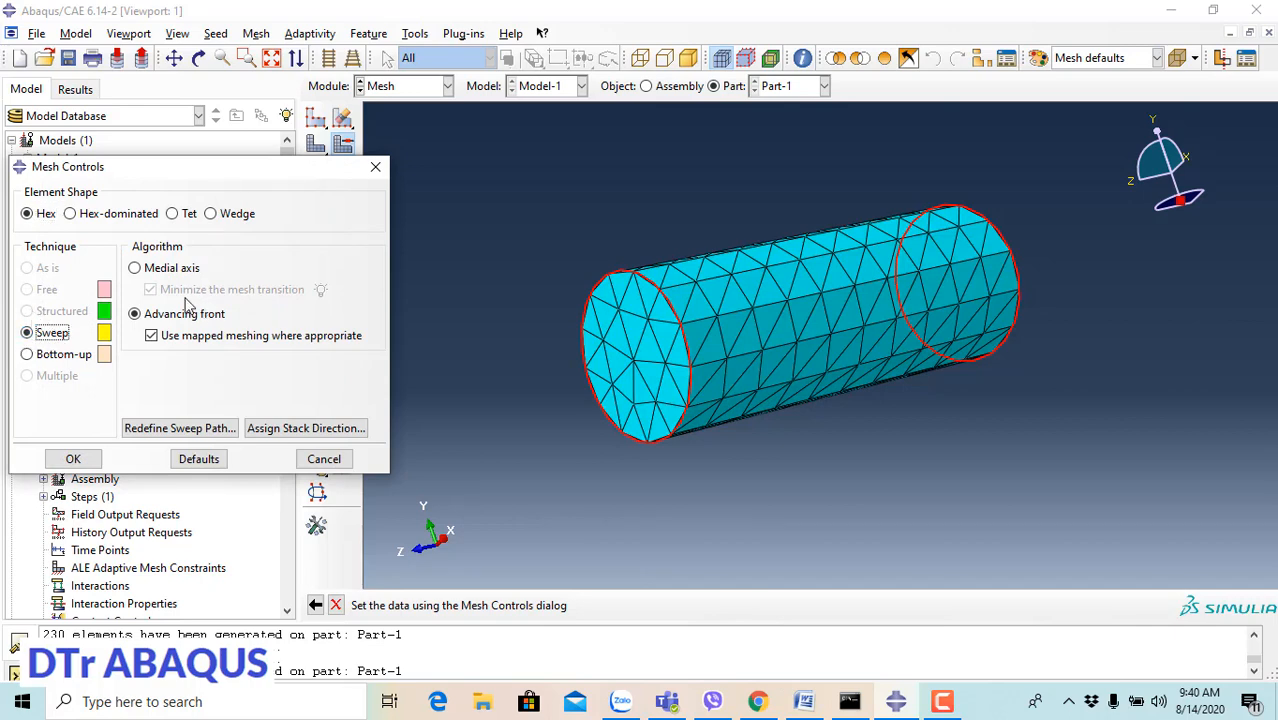
pyautogui.click(70, 458)
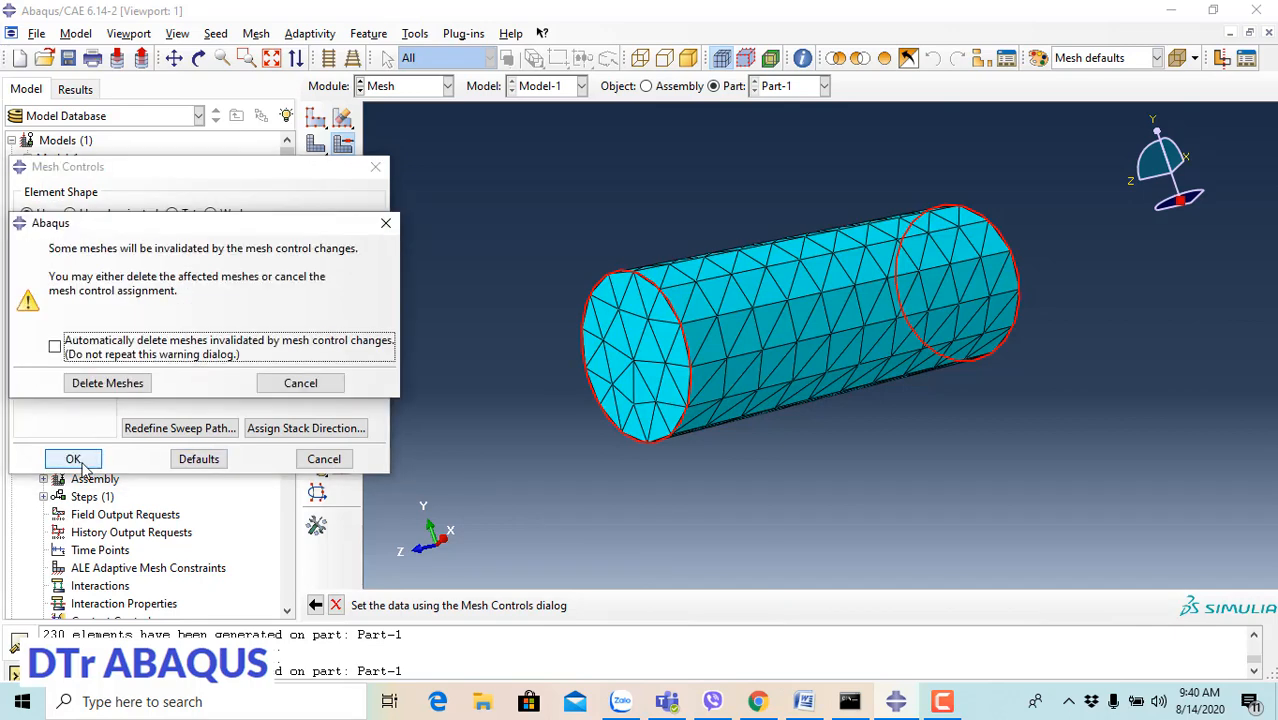
pyautogui.click(86, 389)
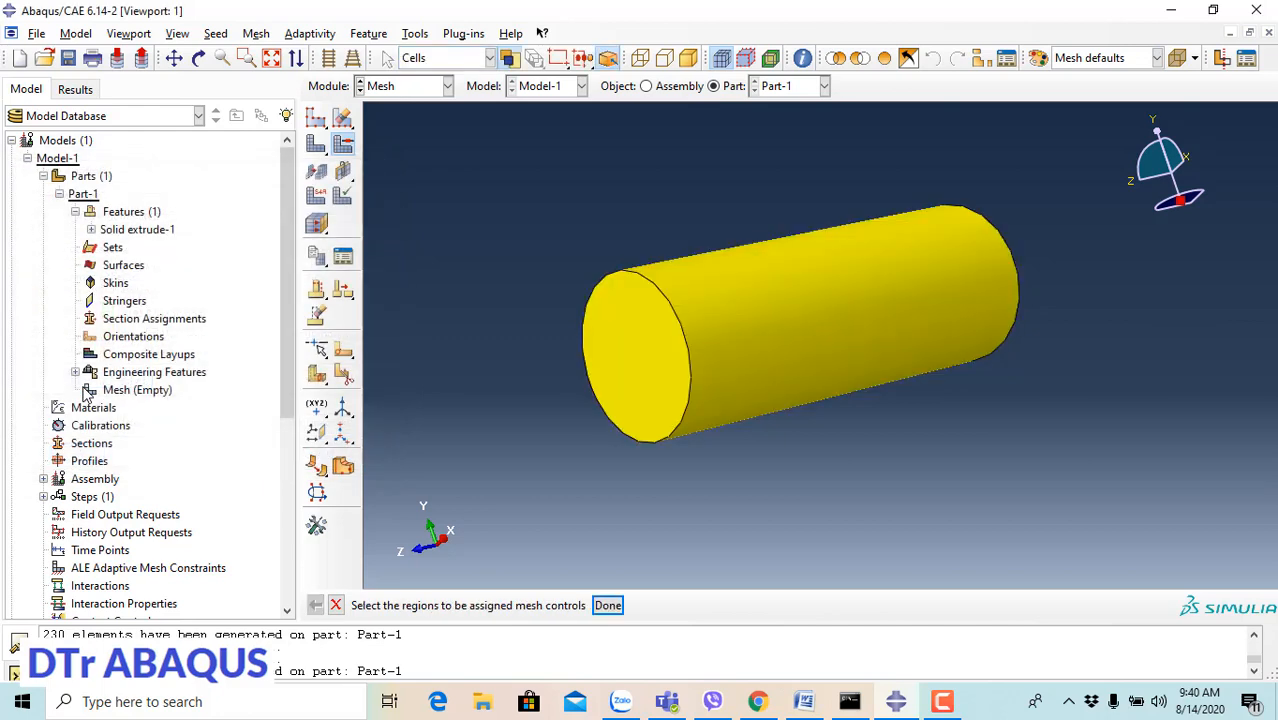
# Step: Assign the standard linear 3D Stress hex element type C3D8R to the part
pyautogui.click(258, 34)
pyautogui.click(272, 90)
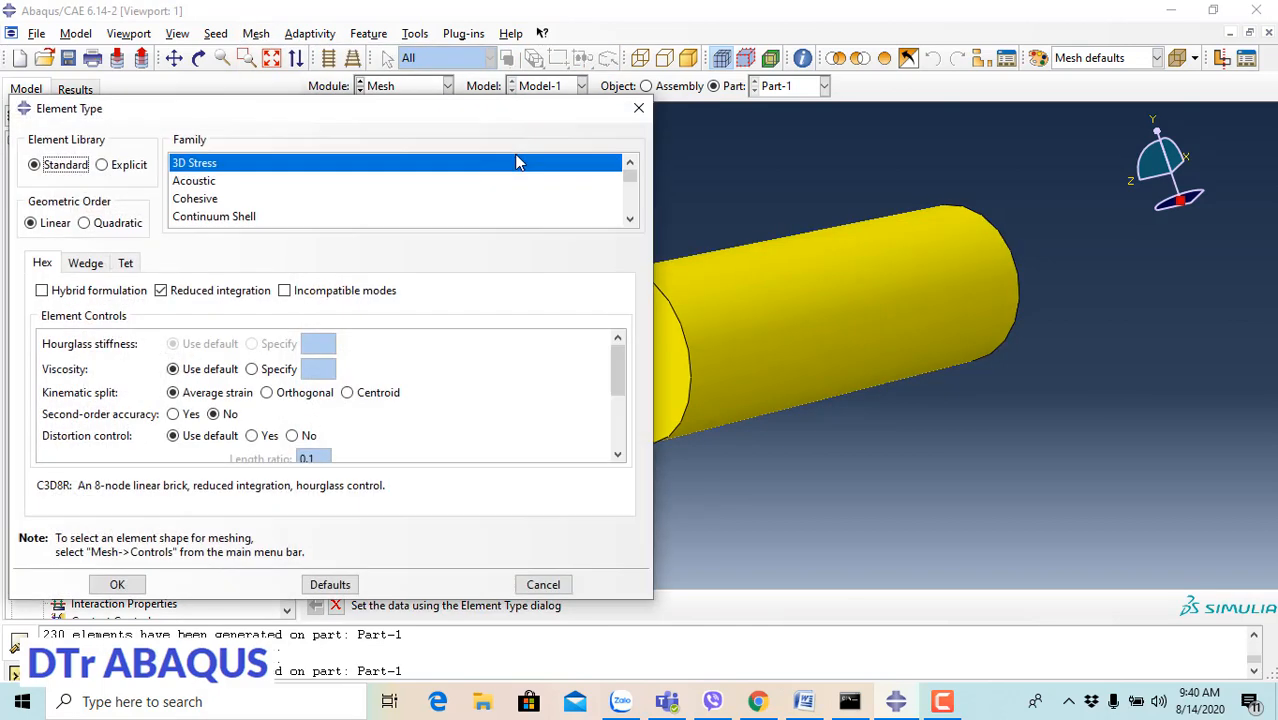
pyautogui.moveTo(38, 490); pyautogui.dragTo(63, 488)
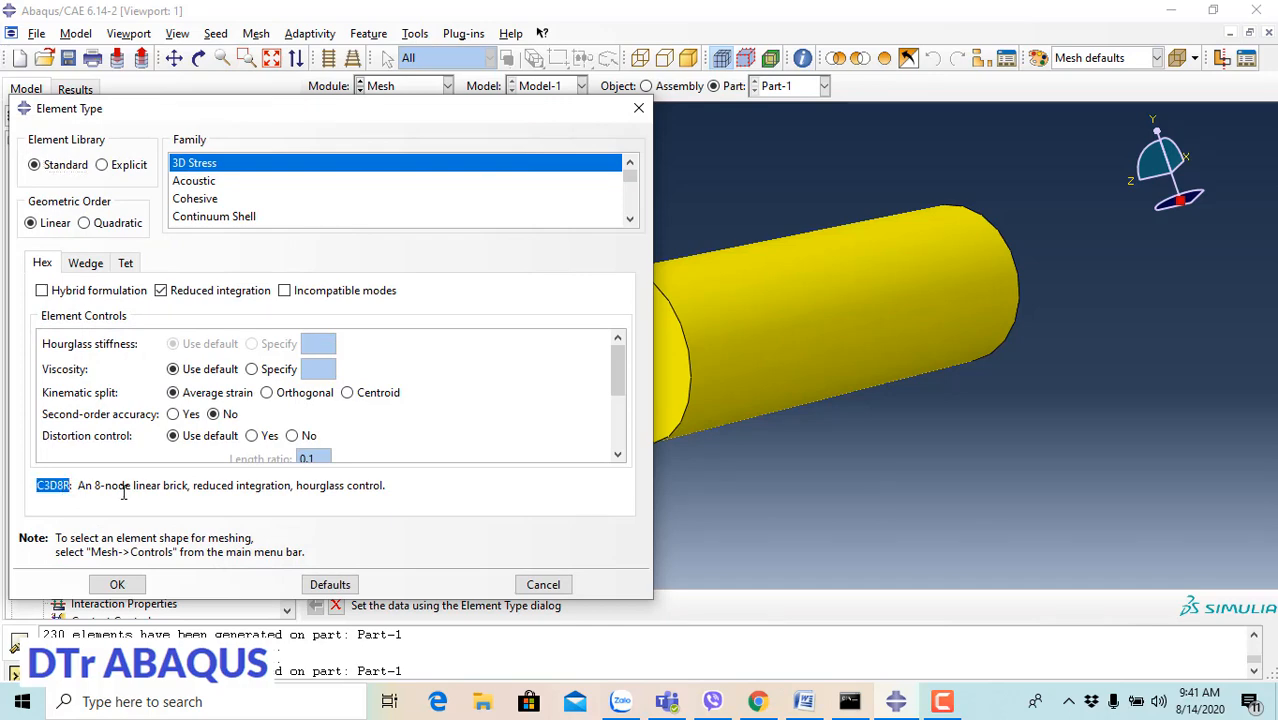
pyautogui.click(110, 584)
# Step: Seed the part with a global size of 5 and mesh it with the hex elements
pyautogui.click(316, 119)
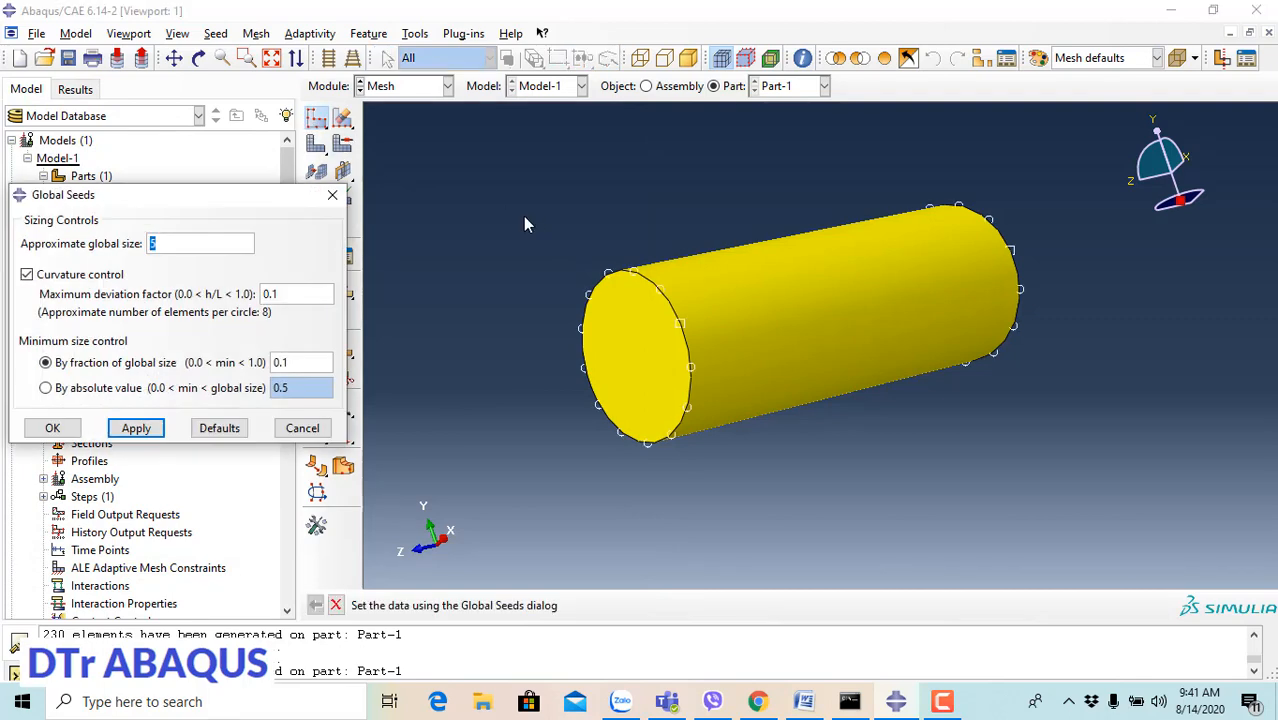
pyautogui.click(52, 427)
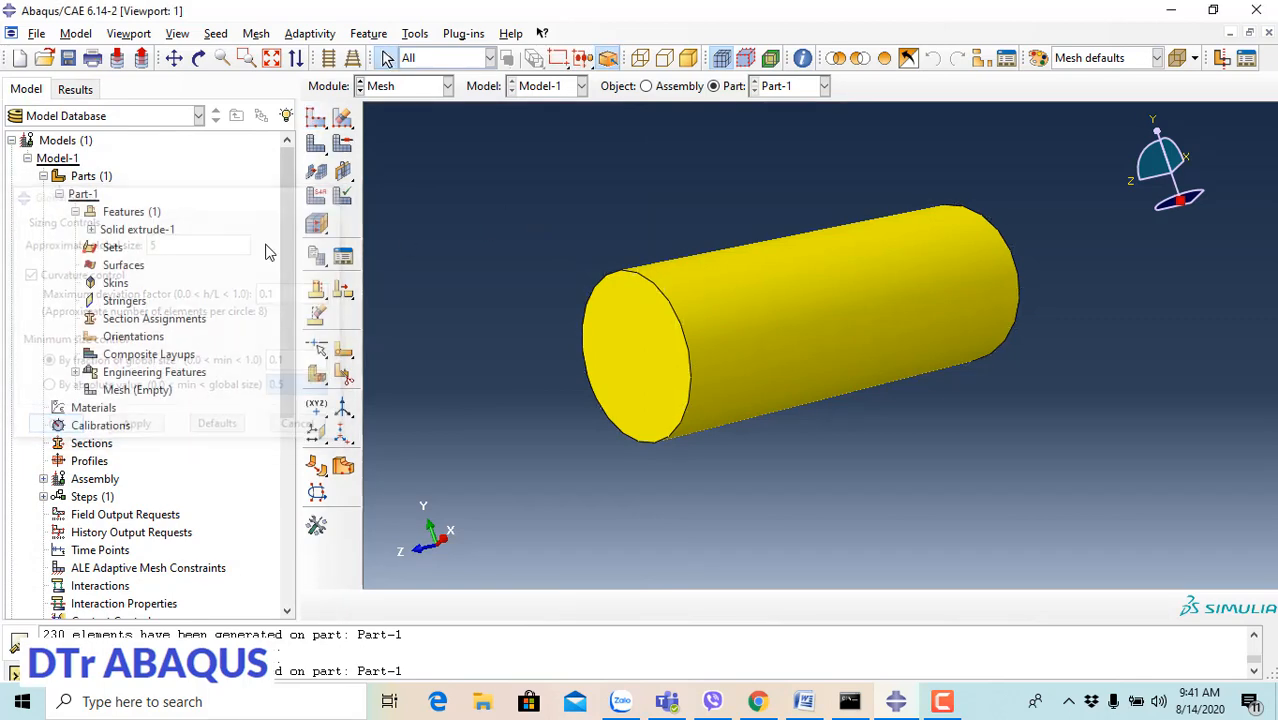
pyautogui.click(316, 143)
pyautogui.click(472, 605)
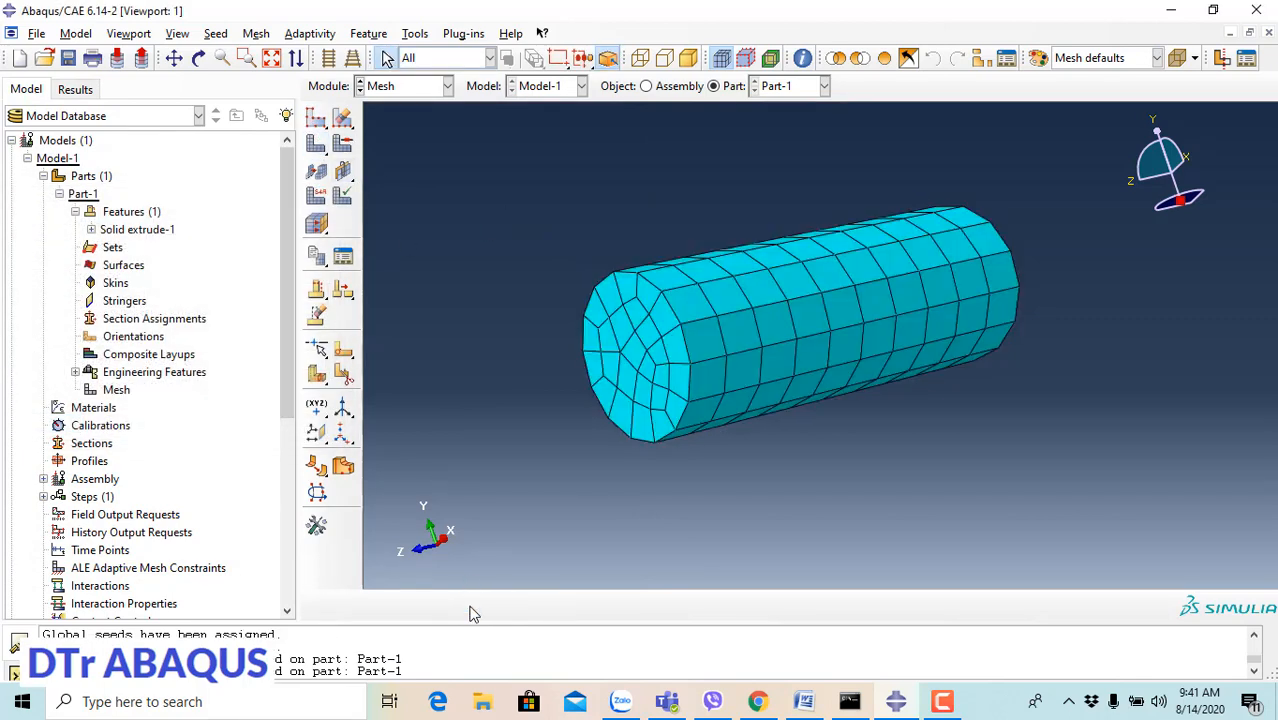
# Step: Examine the hex mesh on the cylinder's end face and side from several views
pyautogui.scroll(3, 459, 506)
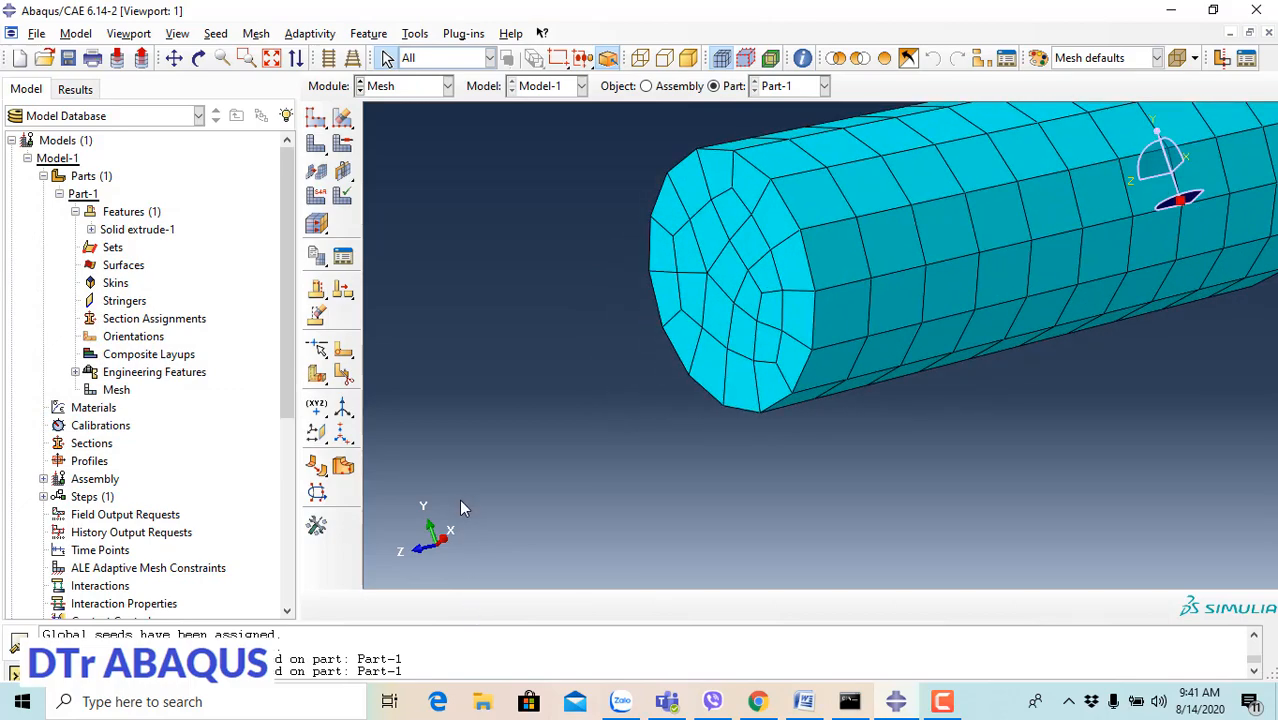
pyautogui.scroll(-3, 459, 506)
pyautogui.click(199, 58)
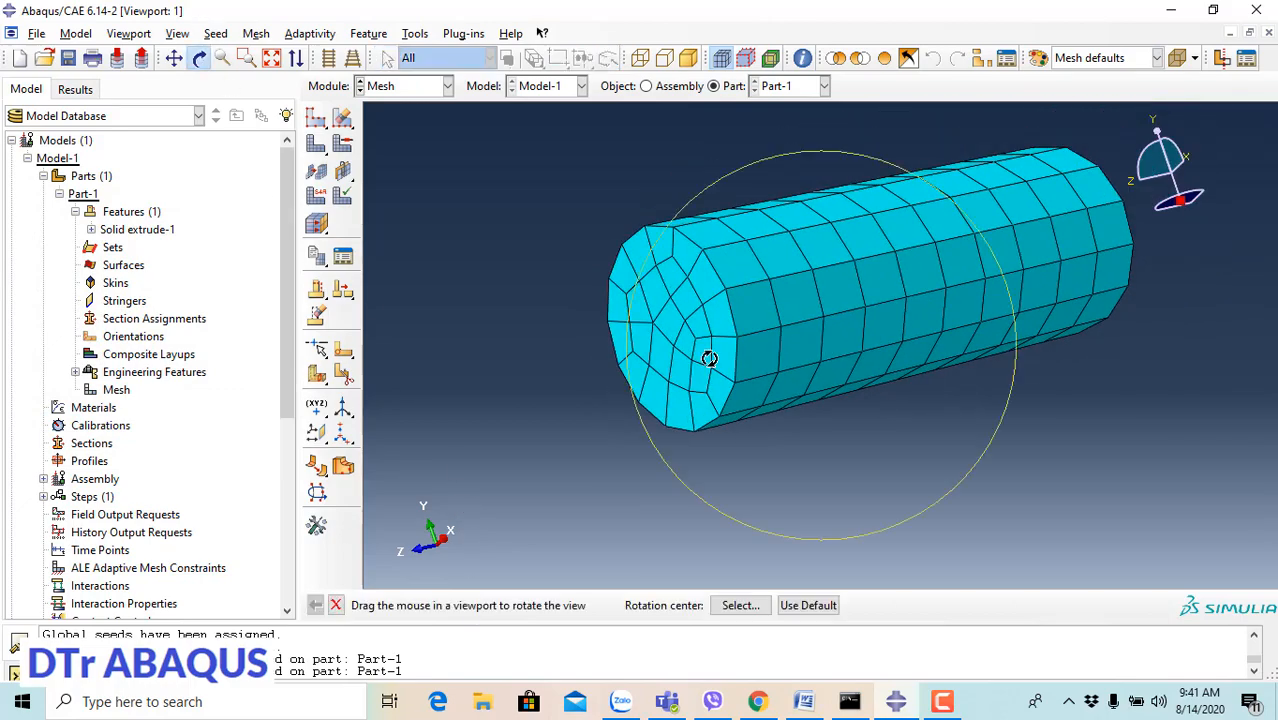
pyautogui.moveTo(787, 354)
pyautogui.mouseDown()
pyautogui.moveTo(942, 288)
pyautogui.moveTo(943, 263)
pyautogui.moveTo(847, 285)
pyautogui.moveTo(787, 371)
pyautogui.moveTo(839, 439)
pyautogui.moveTo(908, 490)
pyautogui.moveTo(807, 408)
pyautogui.moveTo(793, 369)
pyautogui.mouseUp()
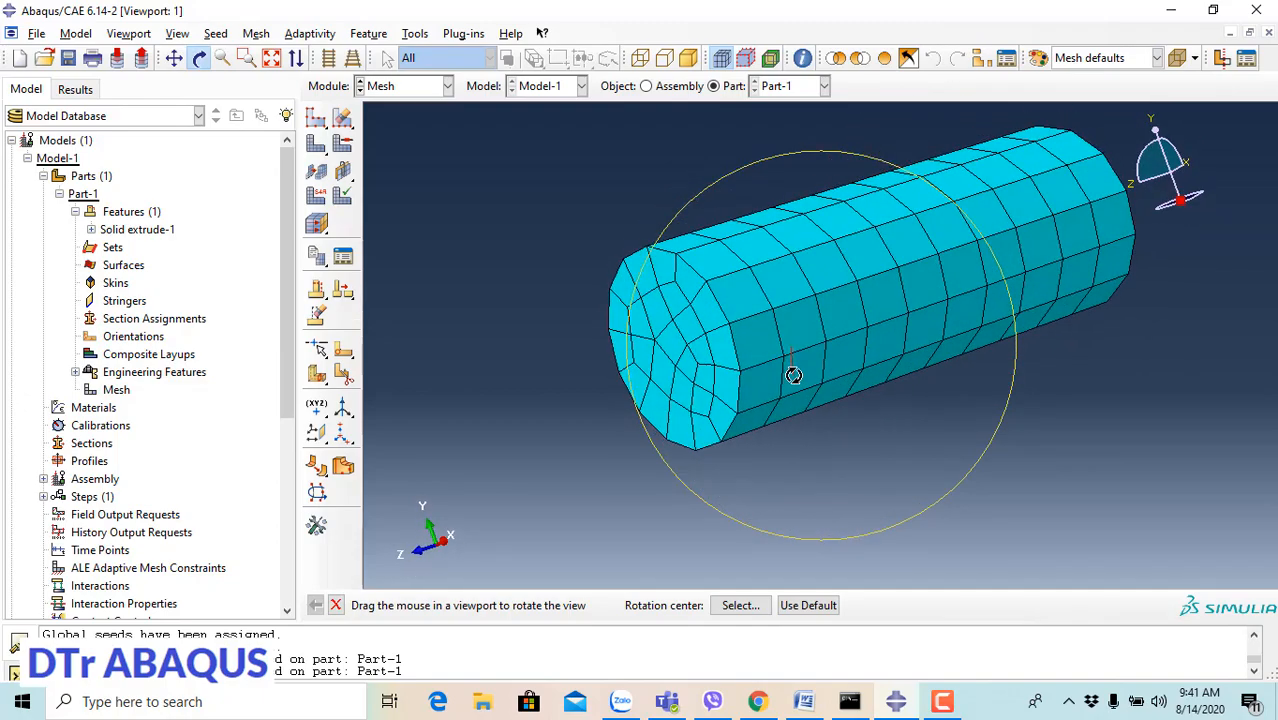
pyautogui.press('Escape')
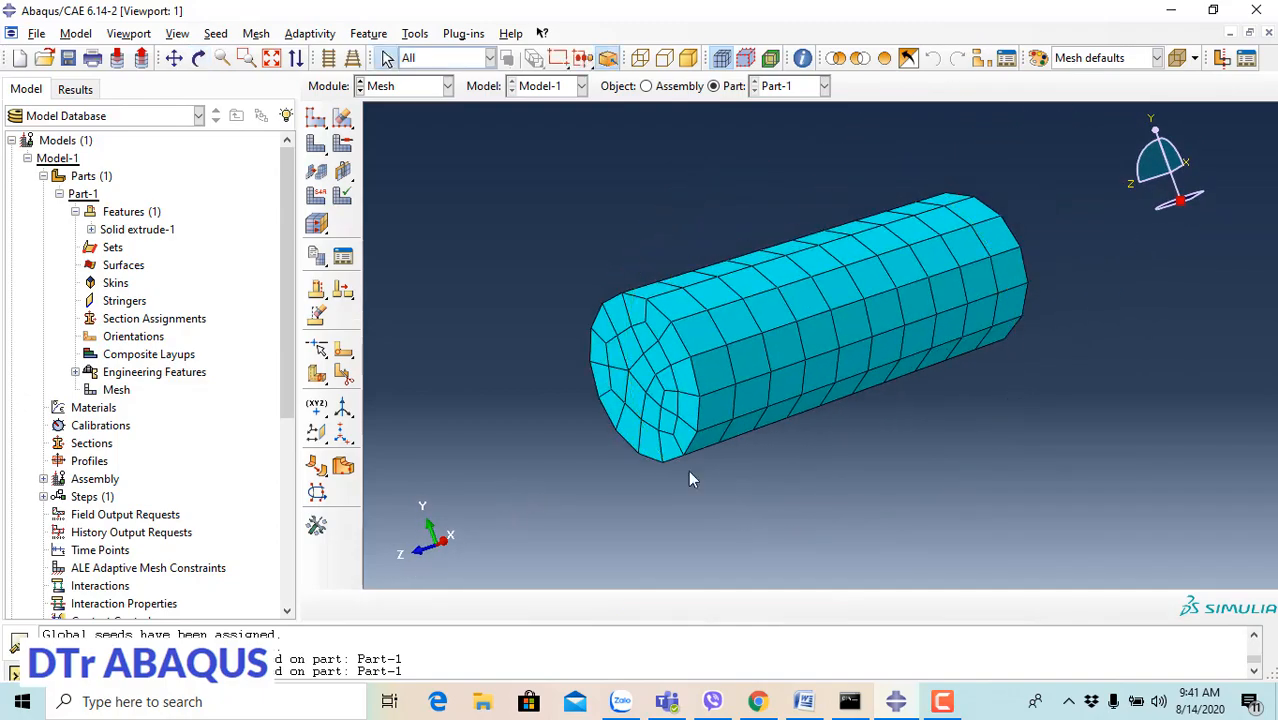
pyautogui.click(255, 33)
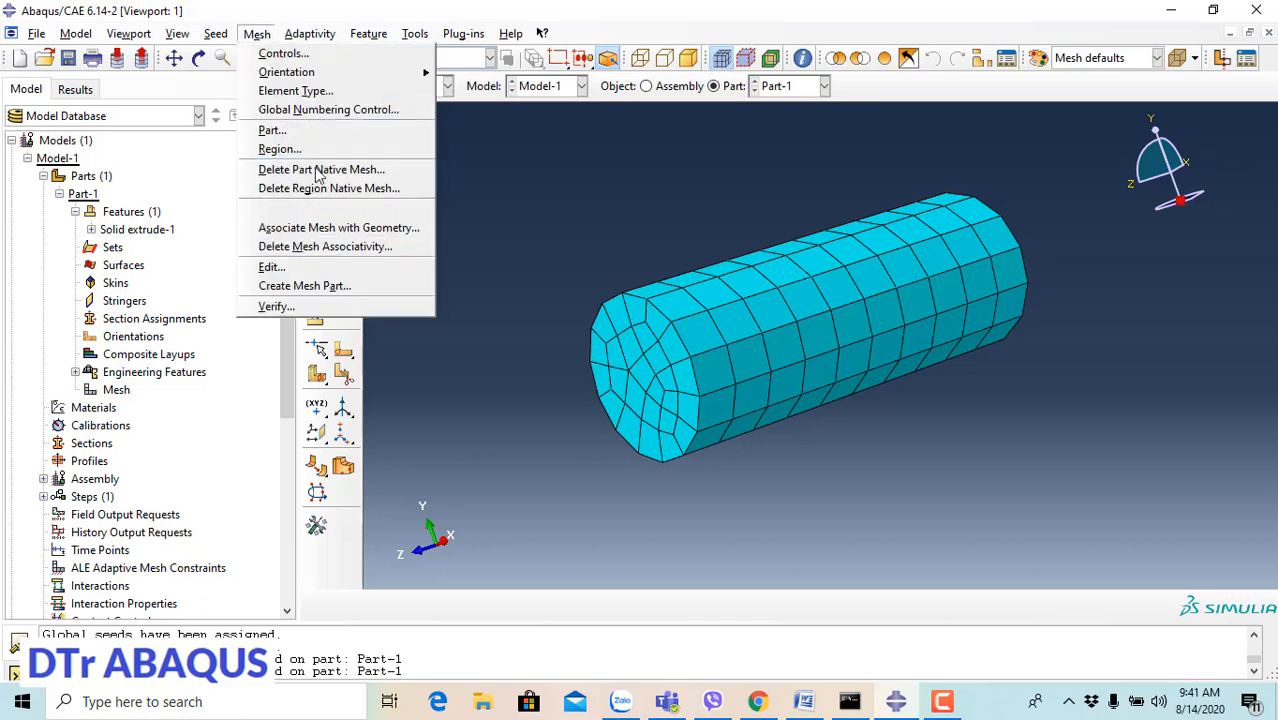
pyautogui.click(300, 91)
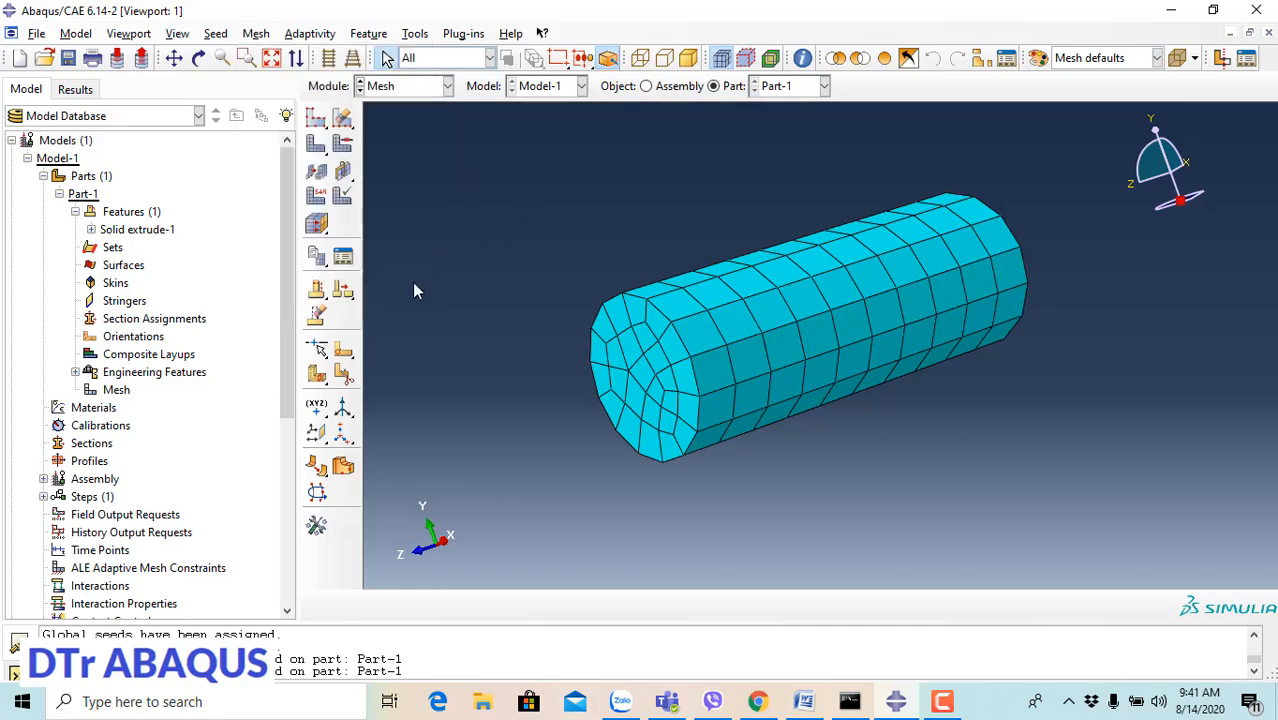
# Step: Partition the cylinder cell lengthwise with a three-point cutting plane through one far-end rim point and two opposite near-end rim points
pyautogui.click(343, 376)
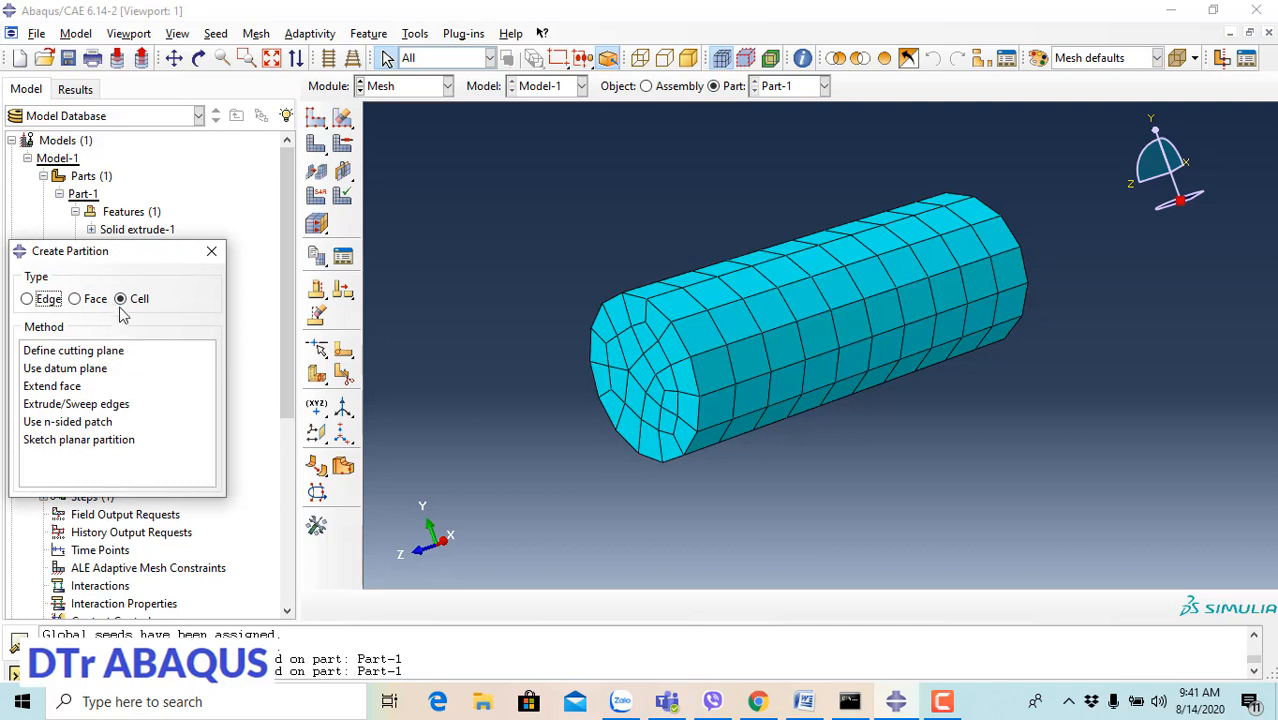
pyautogui.click(121, 302)
pyautogui.click(68, 356)
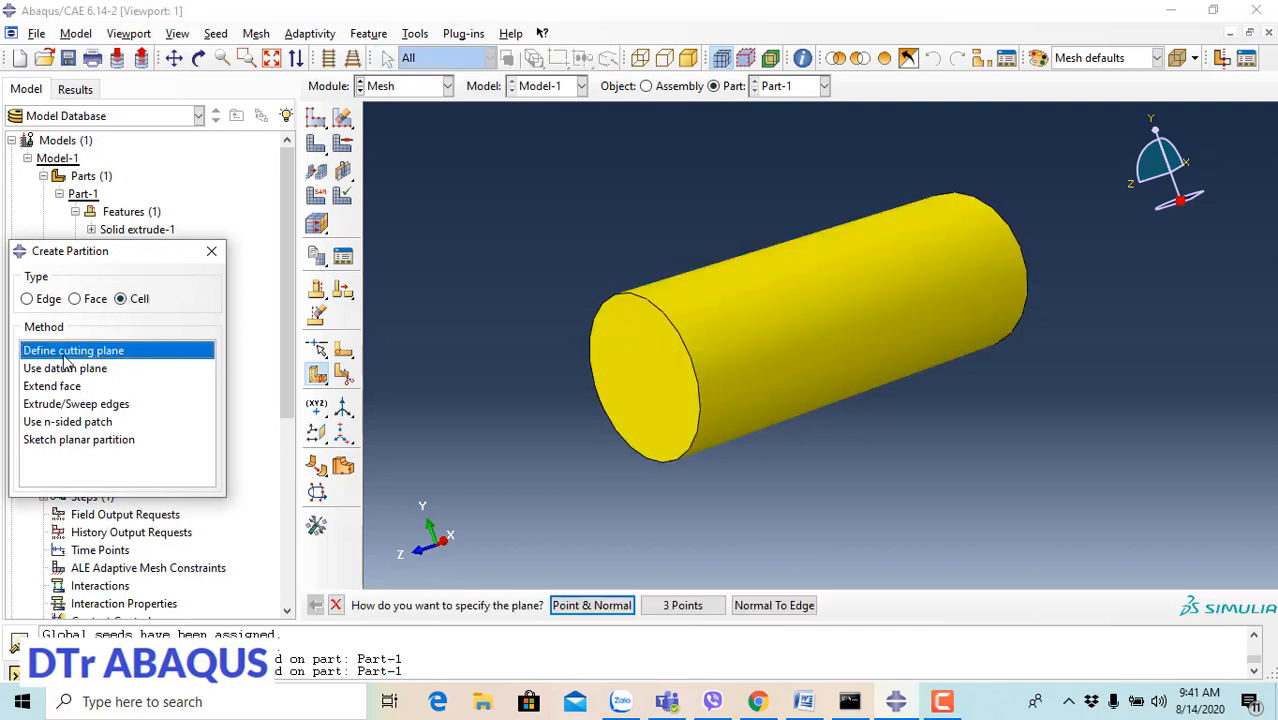
pyautogui.click(684, 606)
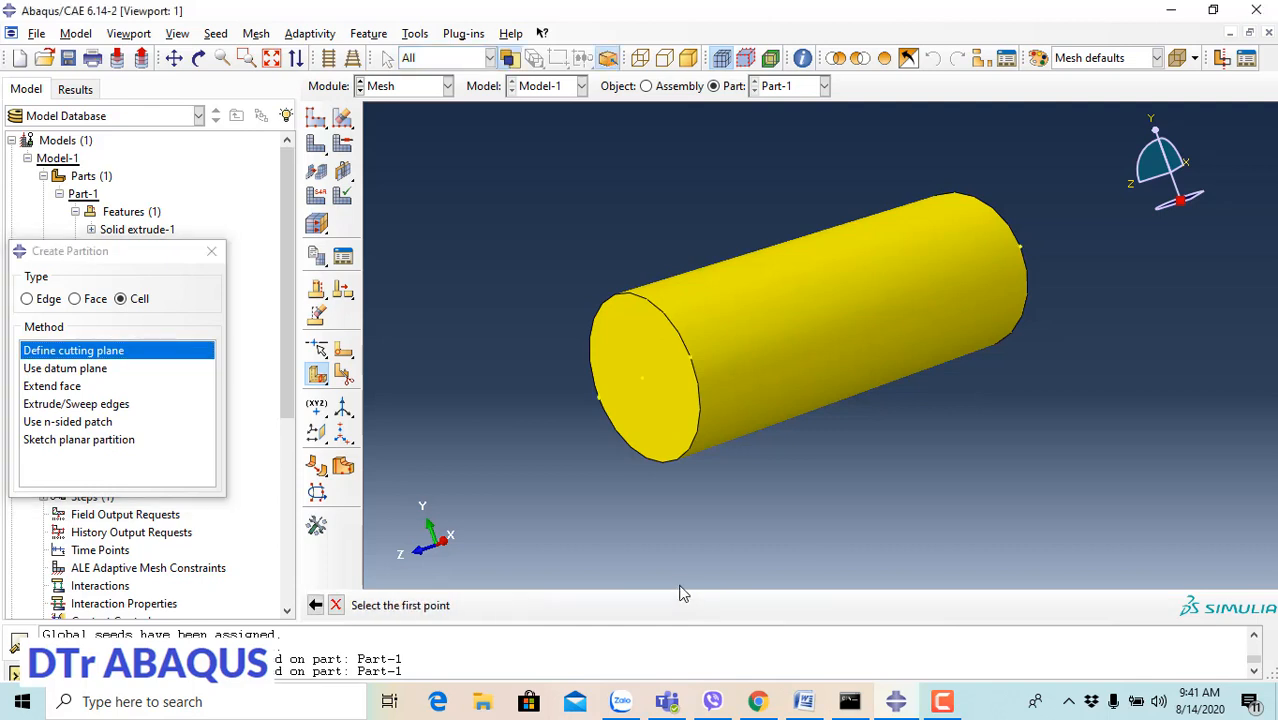
pyautogui.click(1020, 246)
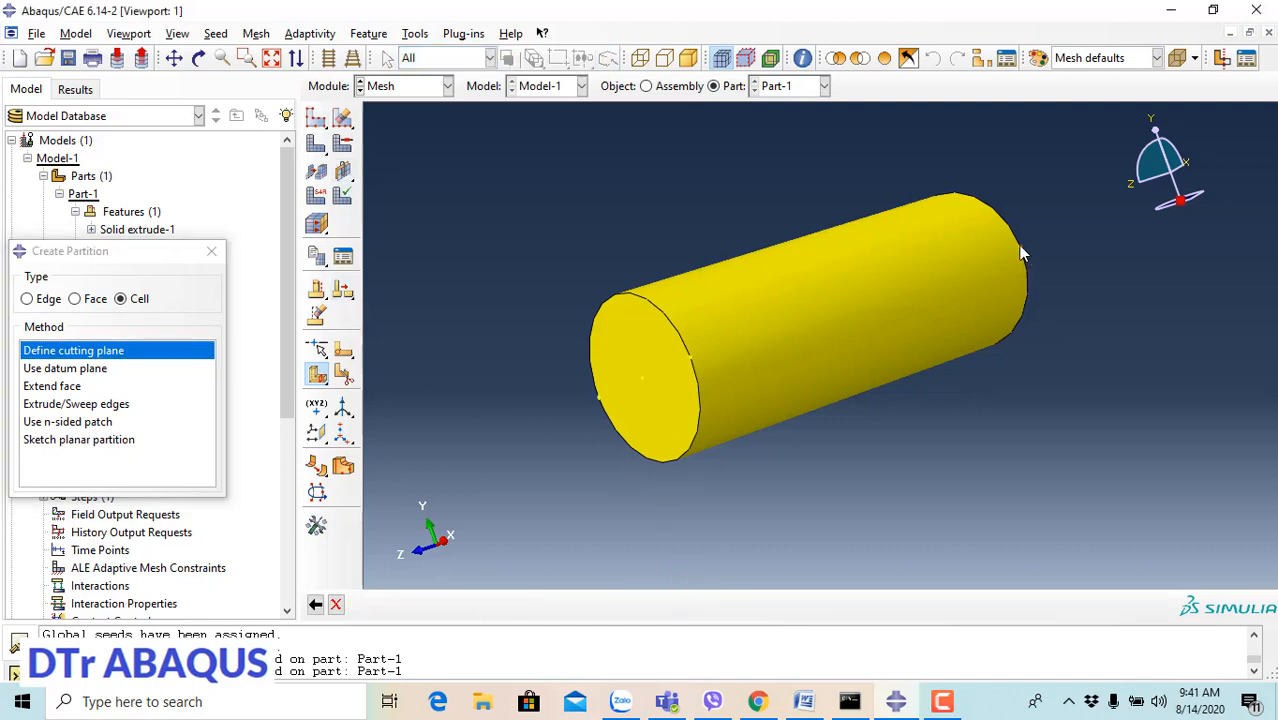
pyautogui.click(690, 357)
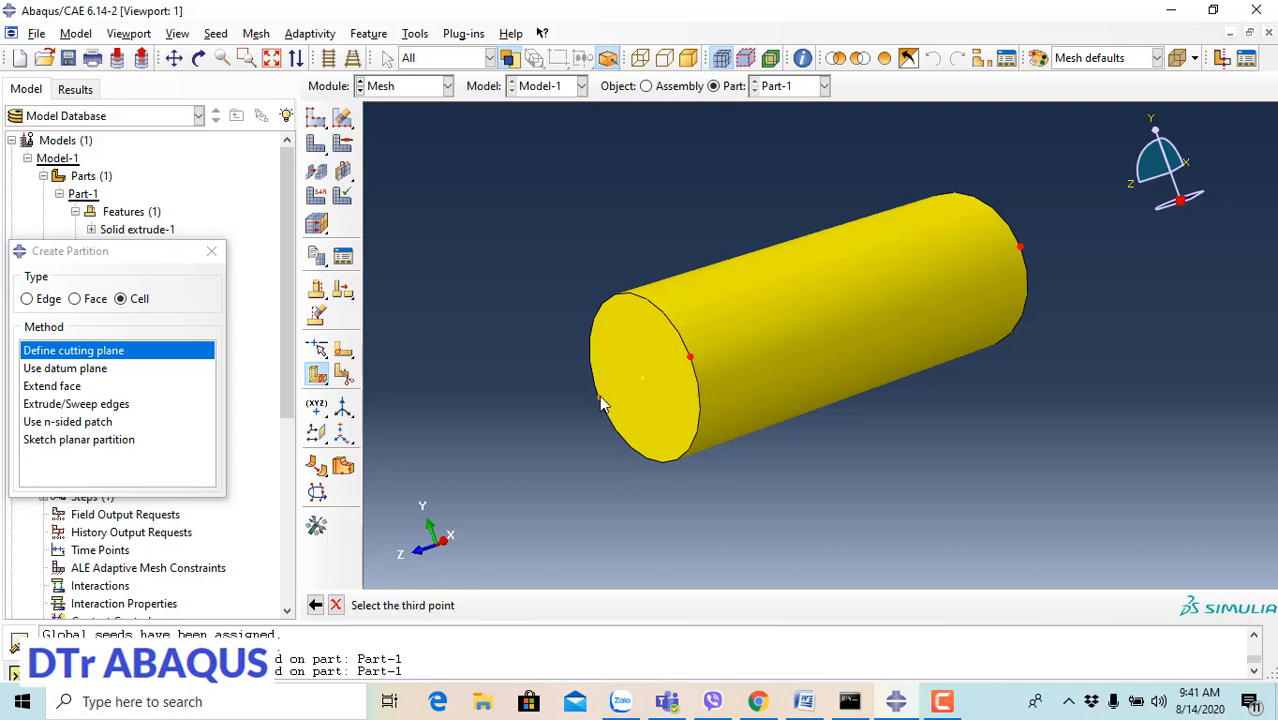
pyautogui.click(600, 401)
pyautogui.click(525, 606)
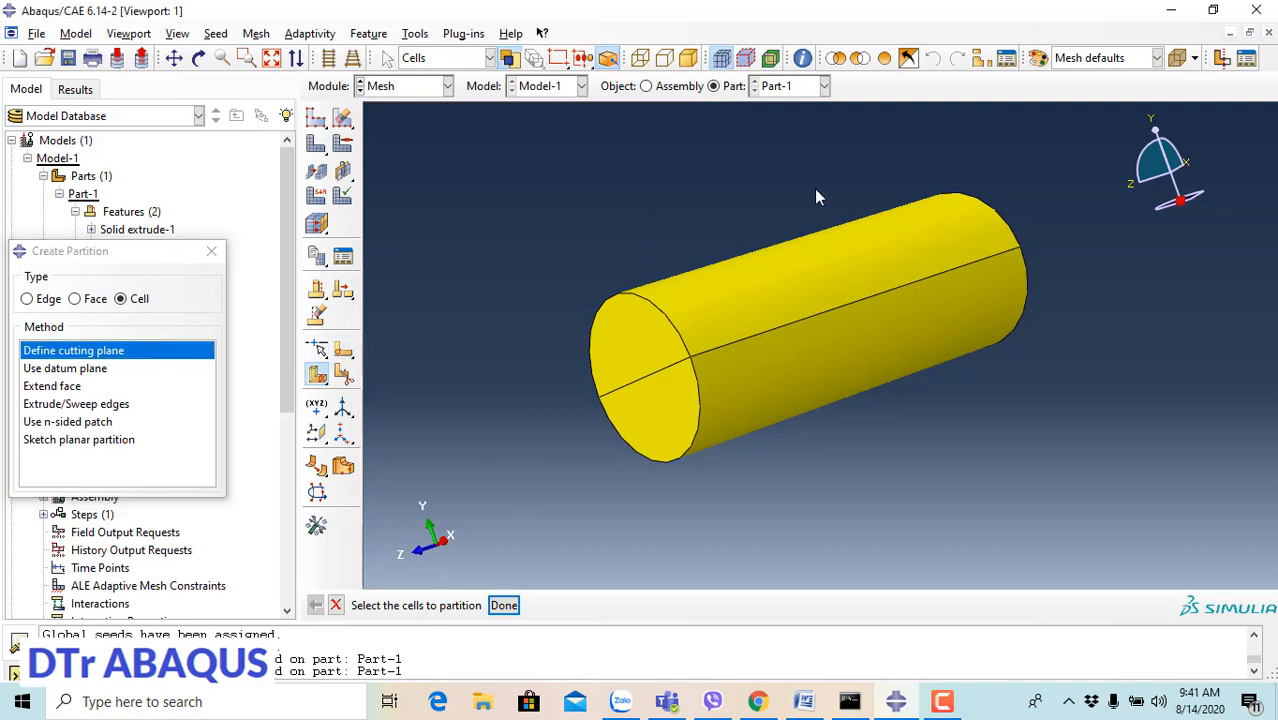
# Step: Partition both cylinder cells lengthwise with a three-point cutting plane through the far-end upper rim point and the near-end upper and lower rim points
pyautogui.moveTo(1026, 185); pyautogui.dragTo(562, 526)
pyautogui.moveTo(952, 531); pyautogui.dragTo(528, 214)
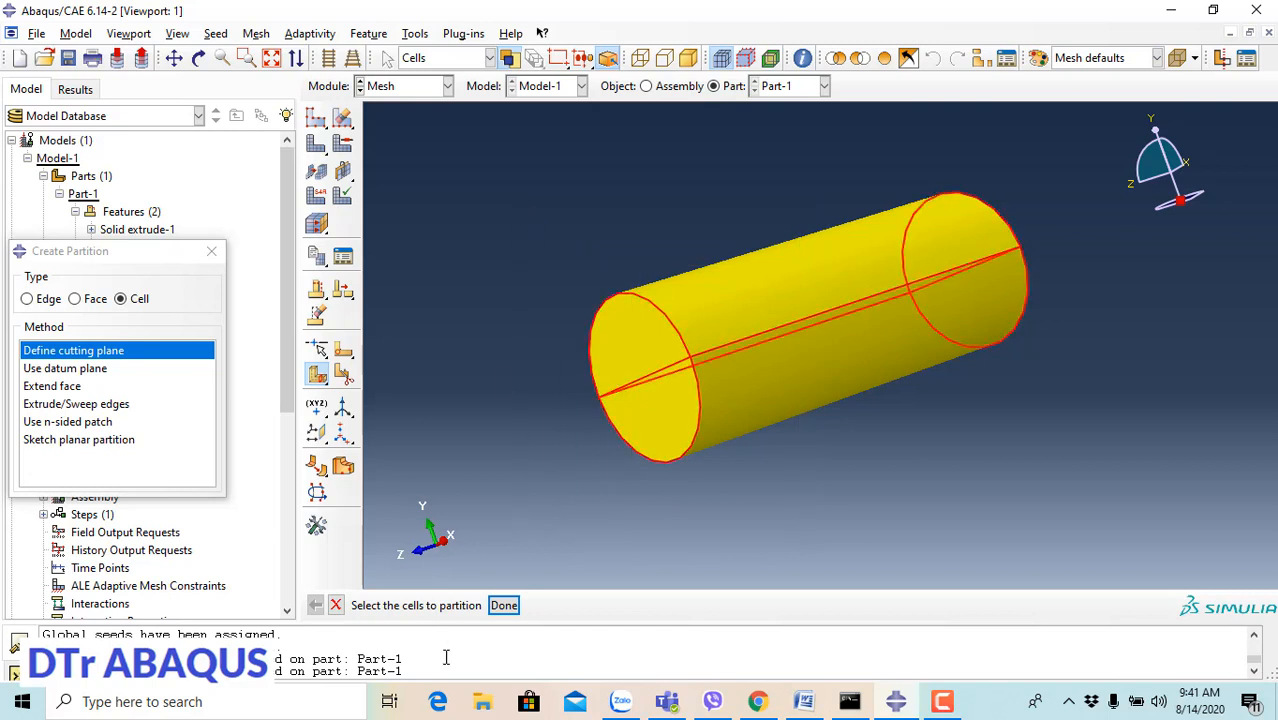
pyautogui.click(503, 606)
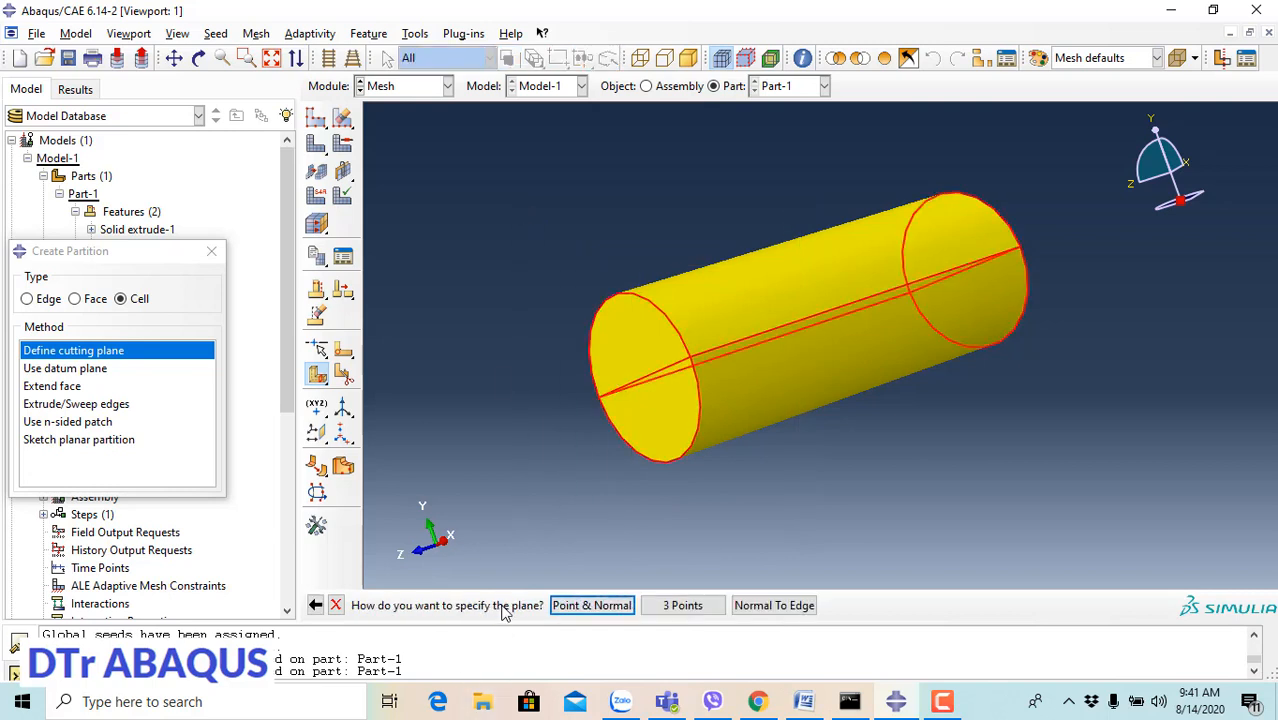
pyautogui.click(673, 607)
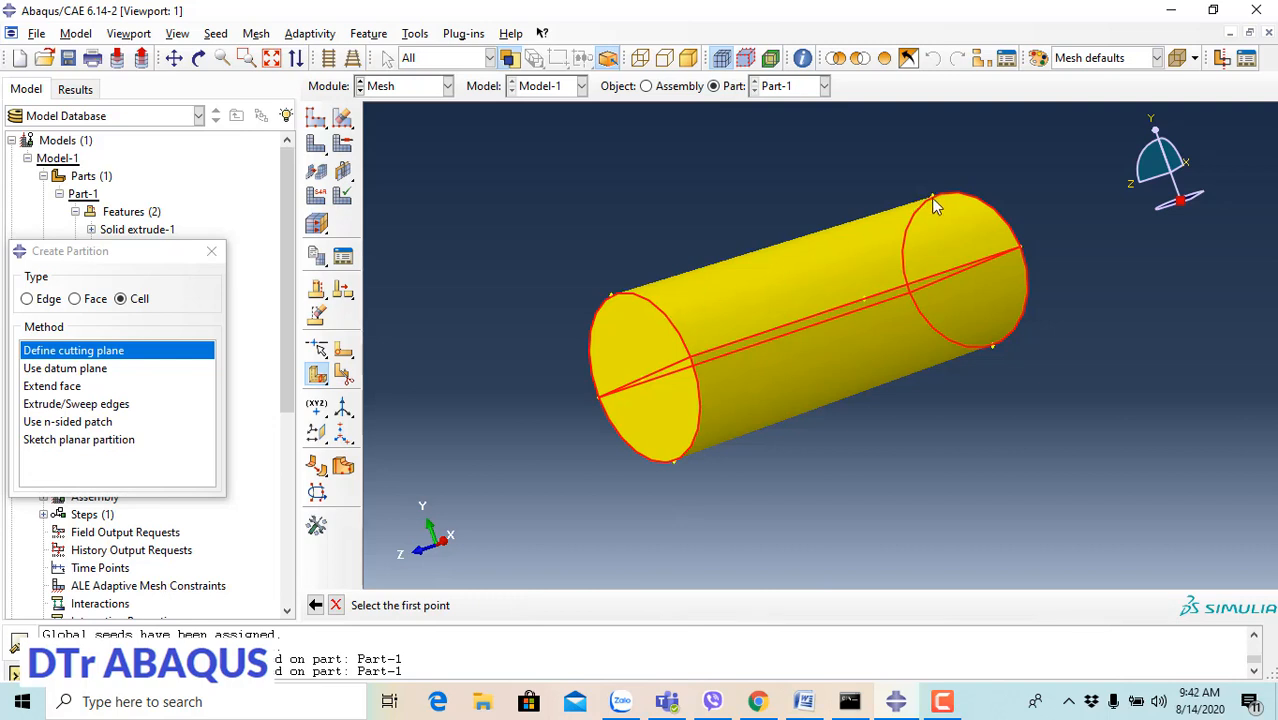
pyautogui.click(932, 198)
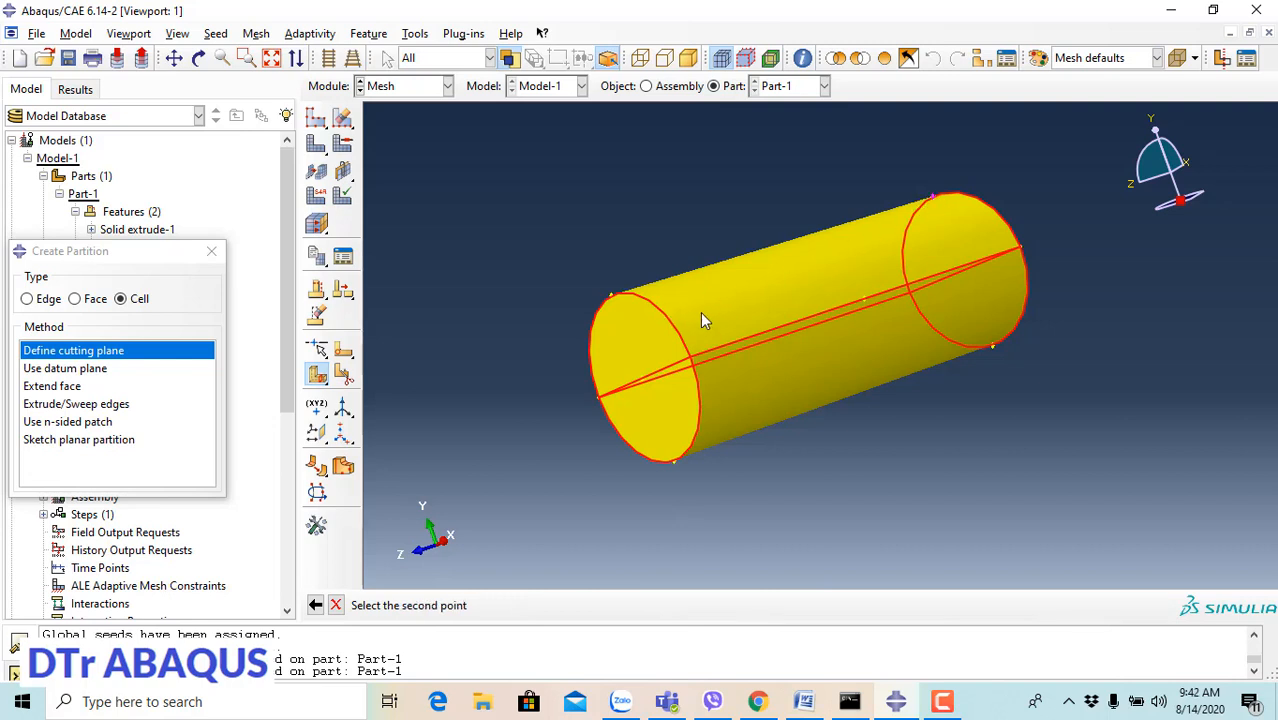
pyautogui.click(610, 297)
pyautogui.click(673, 463)
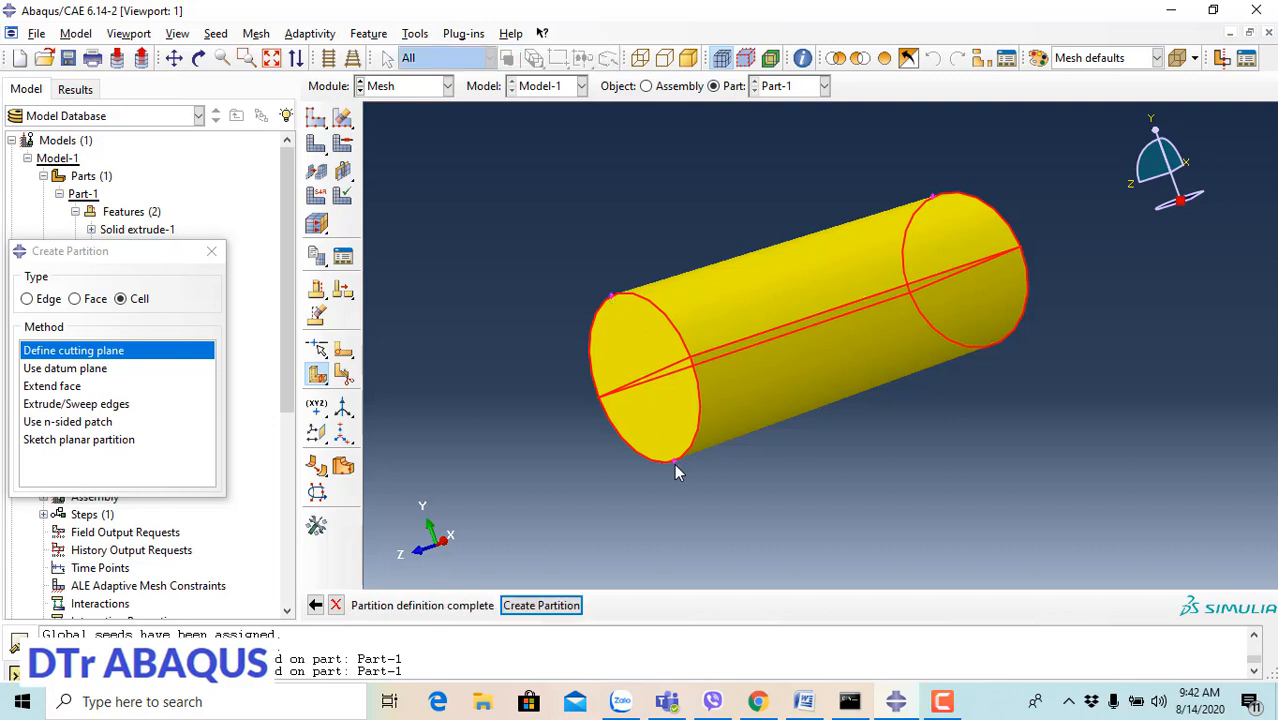
pyautogui.click(525, 607)
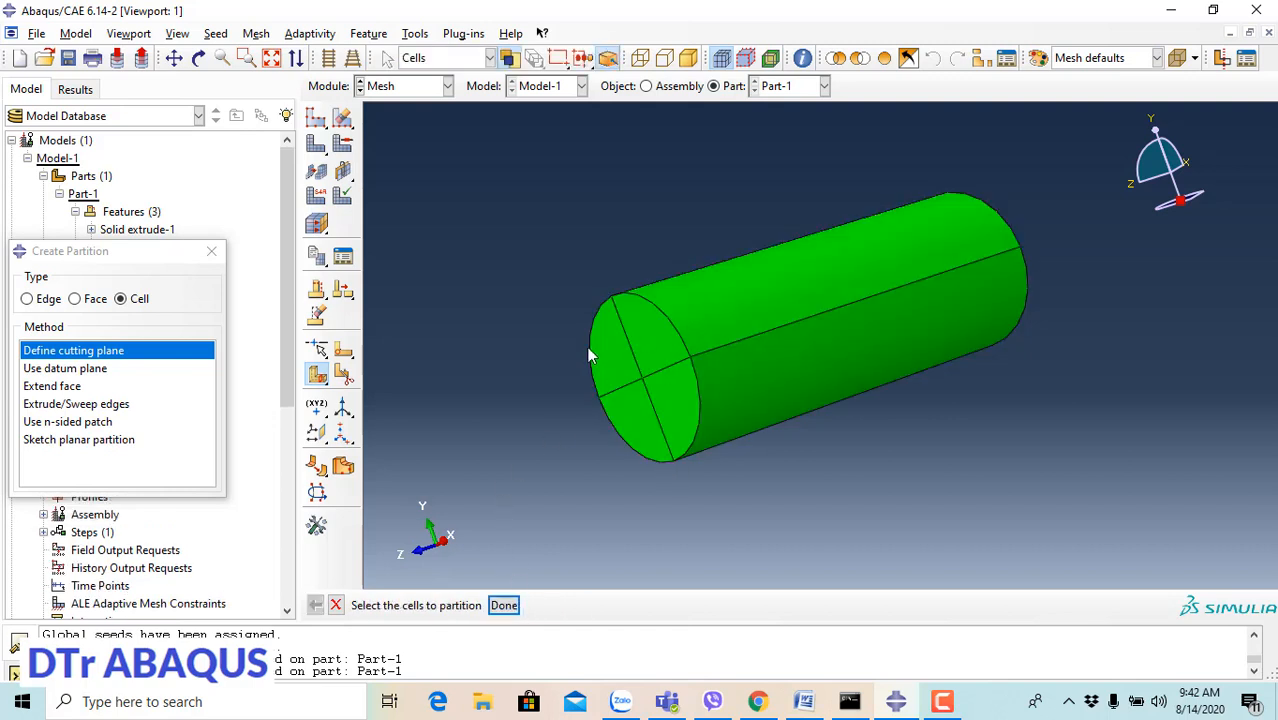
# Step: Assign hex element shape with the structured technique to all cells of the partitioned cylinder
pyautogui.click(257, 37)
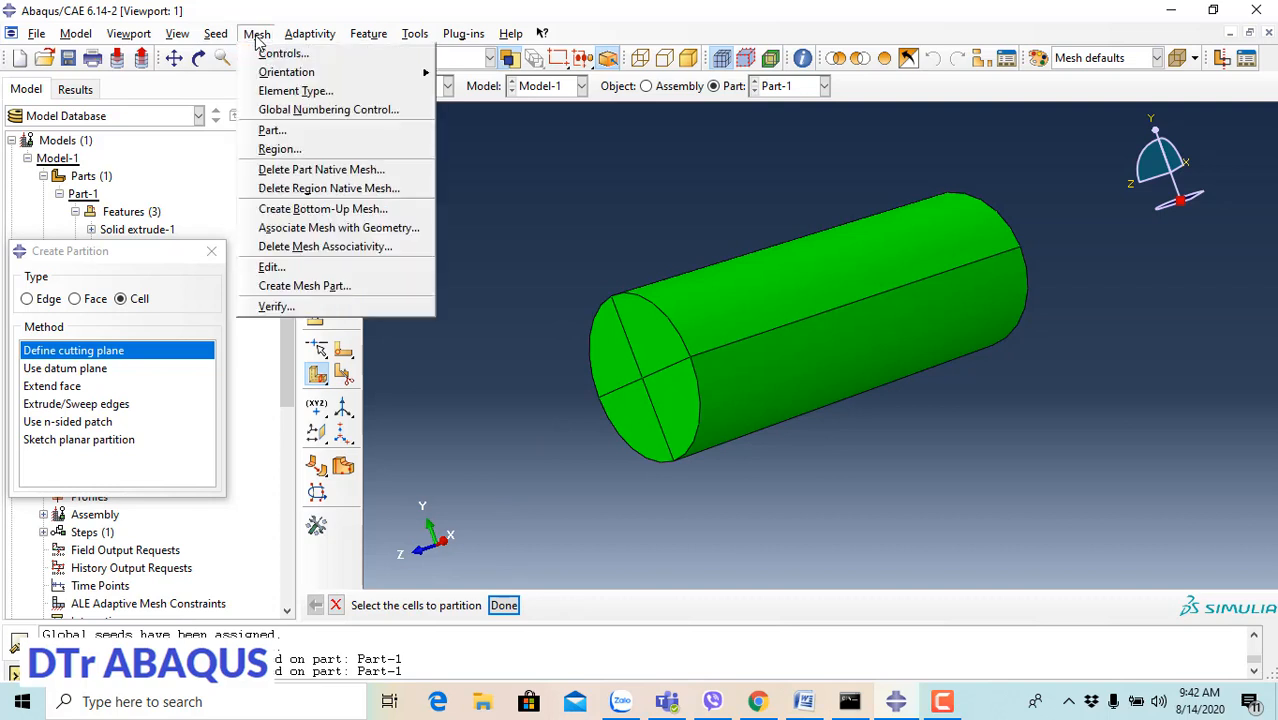
pyautogui.click(268, 54)
pyautogui.moveTo(1003, 123); pyautogui.dragTo(519, 533)
pyautogui.click(607, 605)
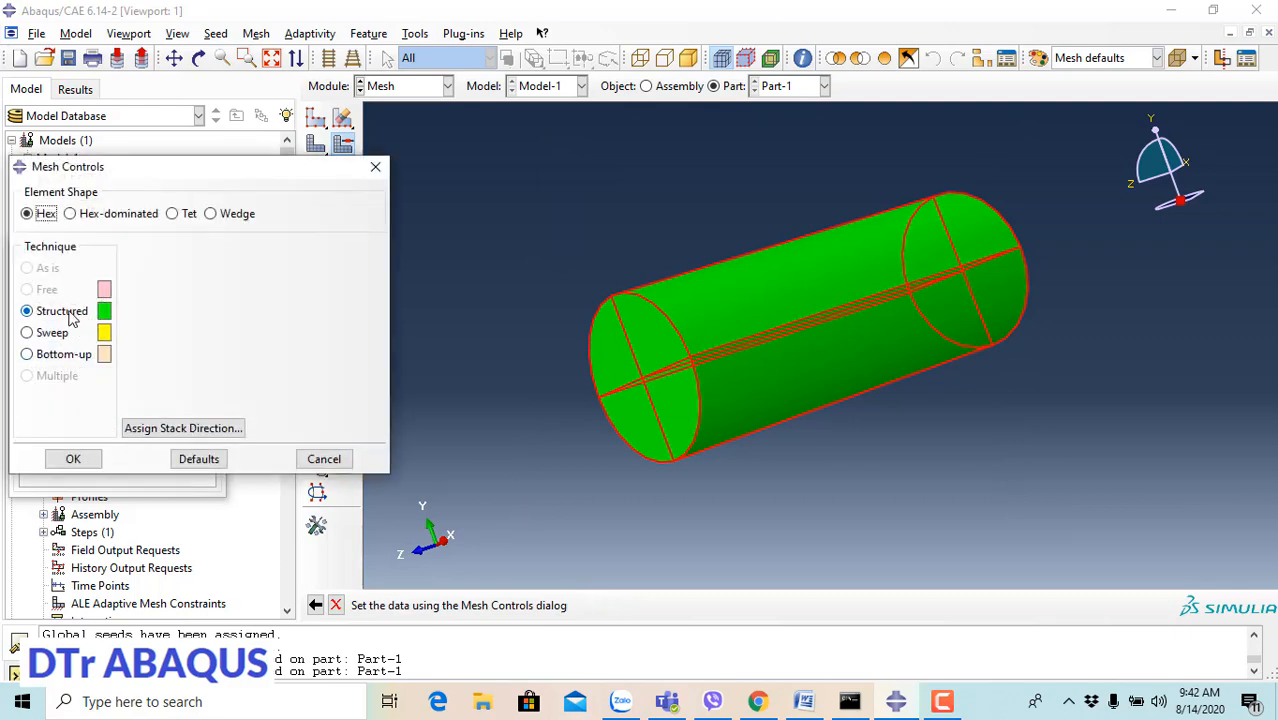
pyautogui.click(27, 333)
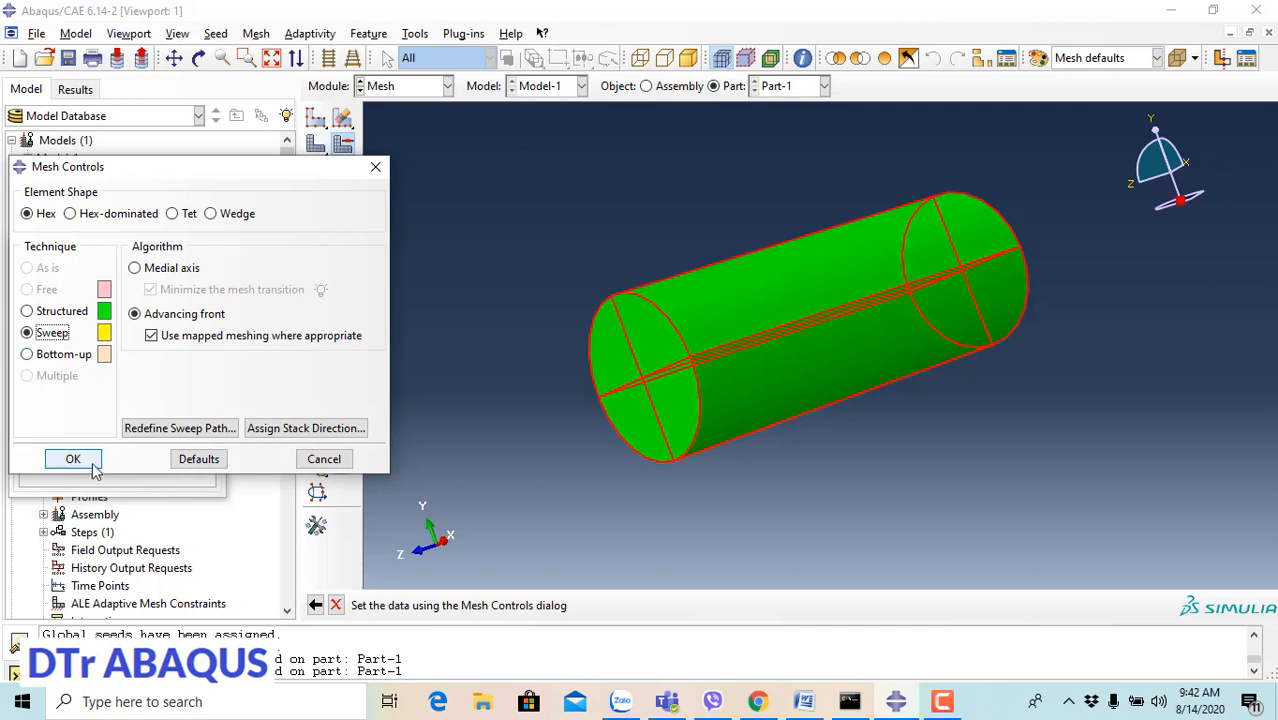
pyautogui.click(30, 312)
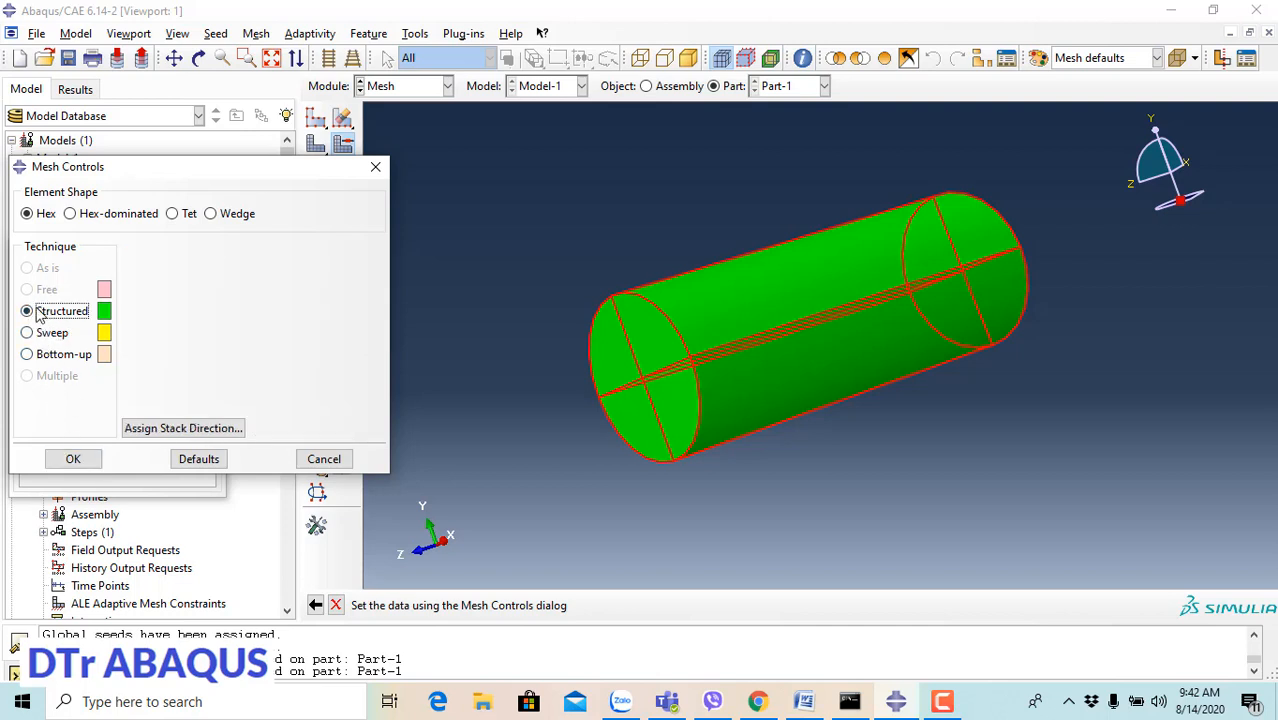
pyautogui.click(73, 461)
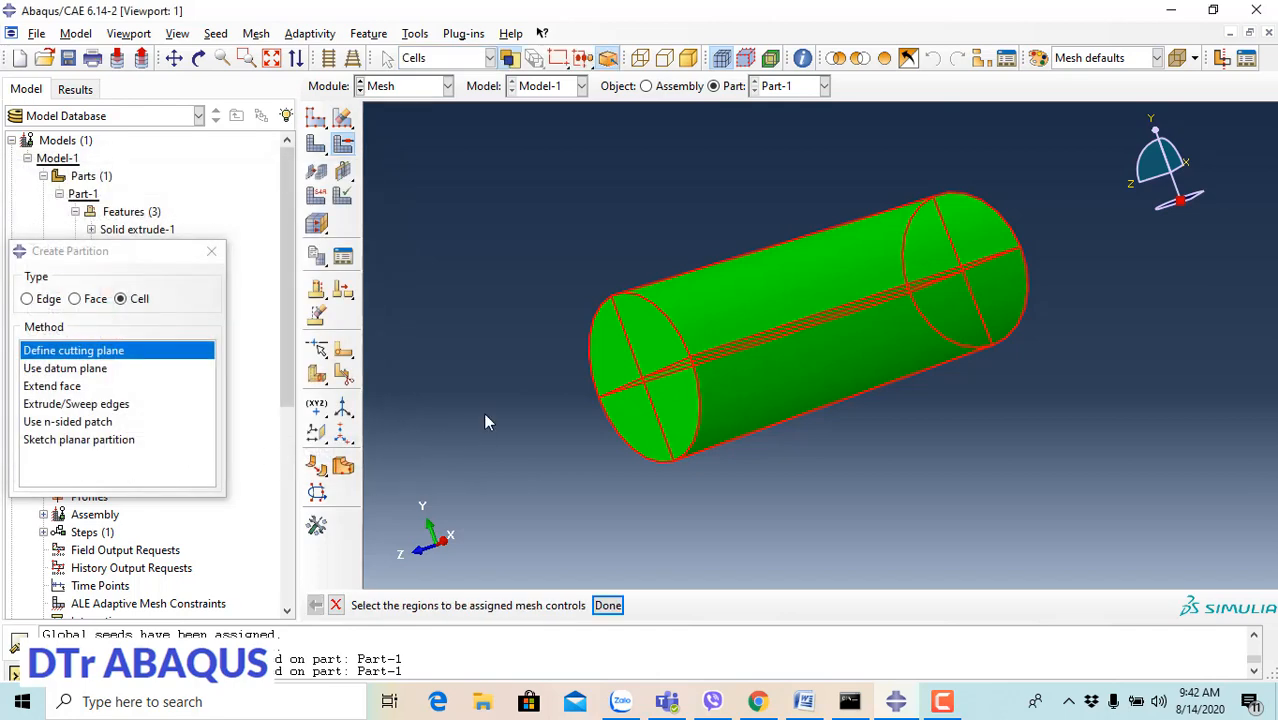
# Step: Mesh the partitioned part with the existing global seeds
pyautogui.click(316, 119)
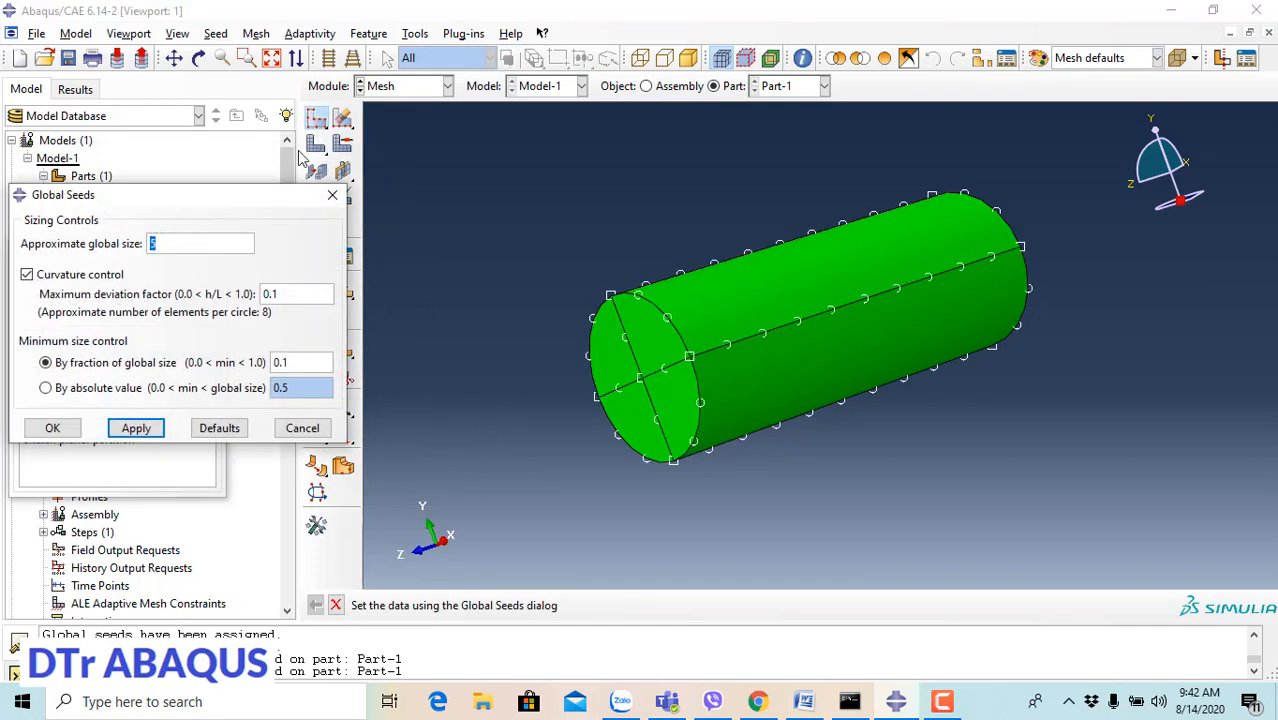
pyautogui.click(332, 195)
pyautogui.click(316, 143)
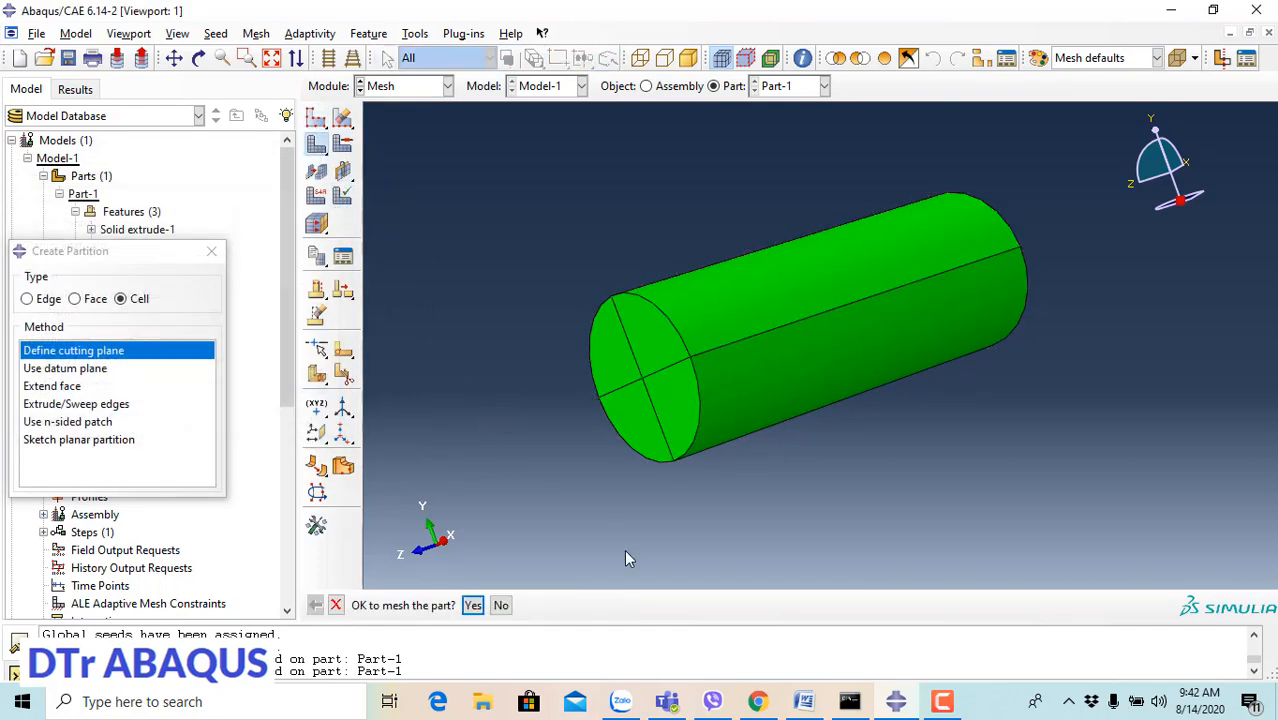
pyautogui.click(471, 607)
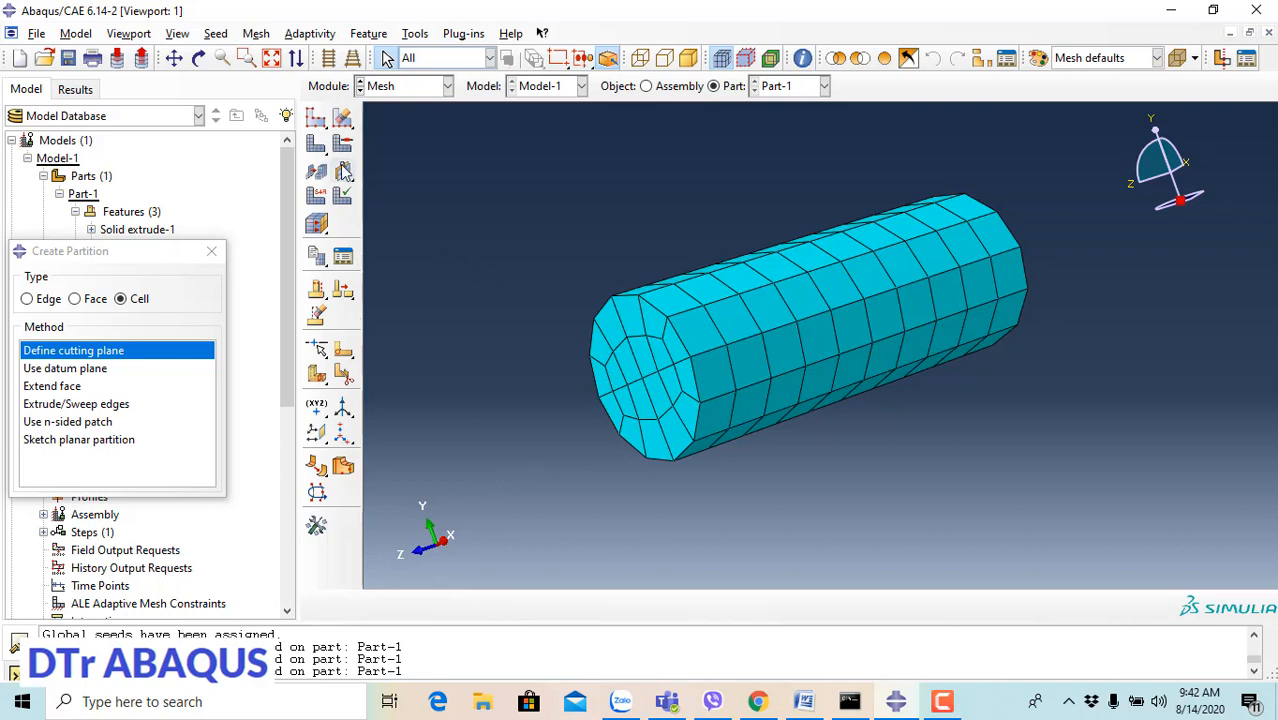
# Step: Seed the radial edges on the near end face by number with 5 elements each, deleting the invalidated meshes
pyautogui.moveTo(316, 119); pyautogui.dragTo(352, 122)
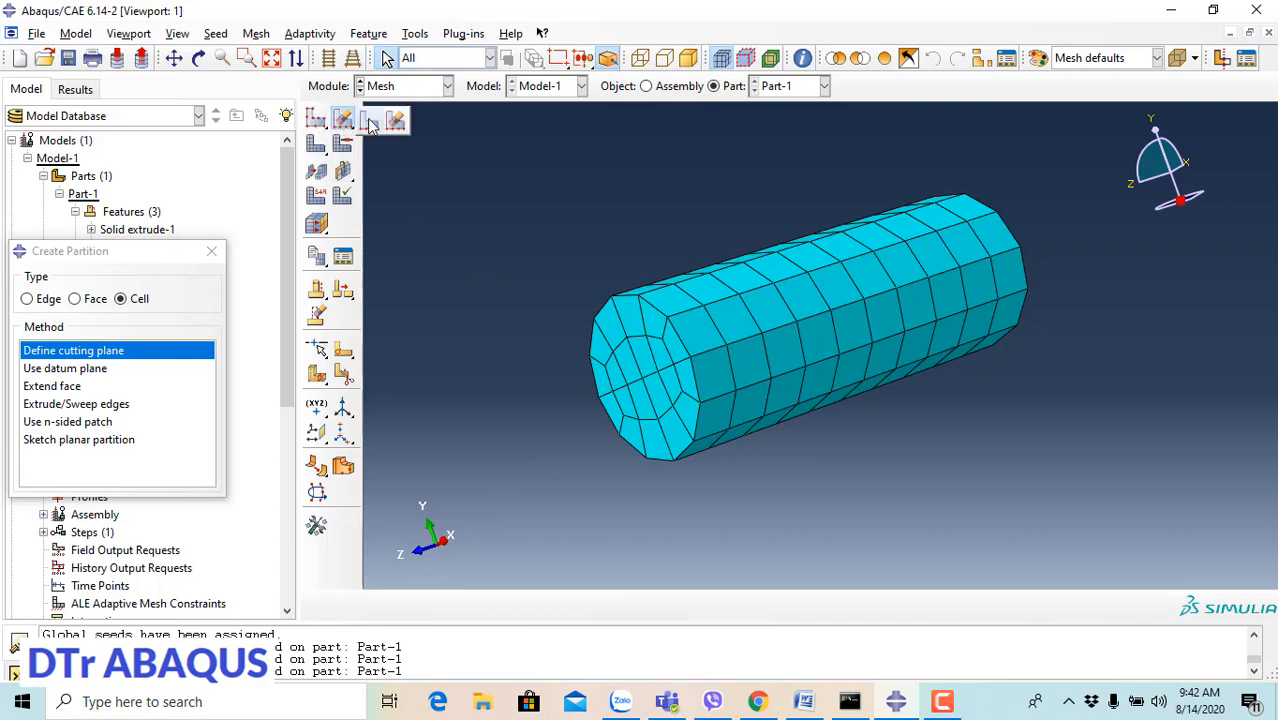
pyautogui.click(624, 338)
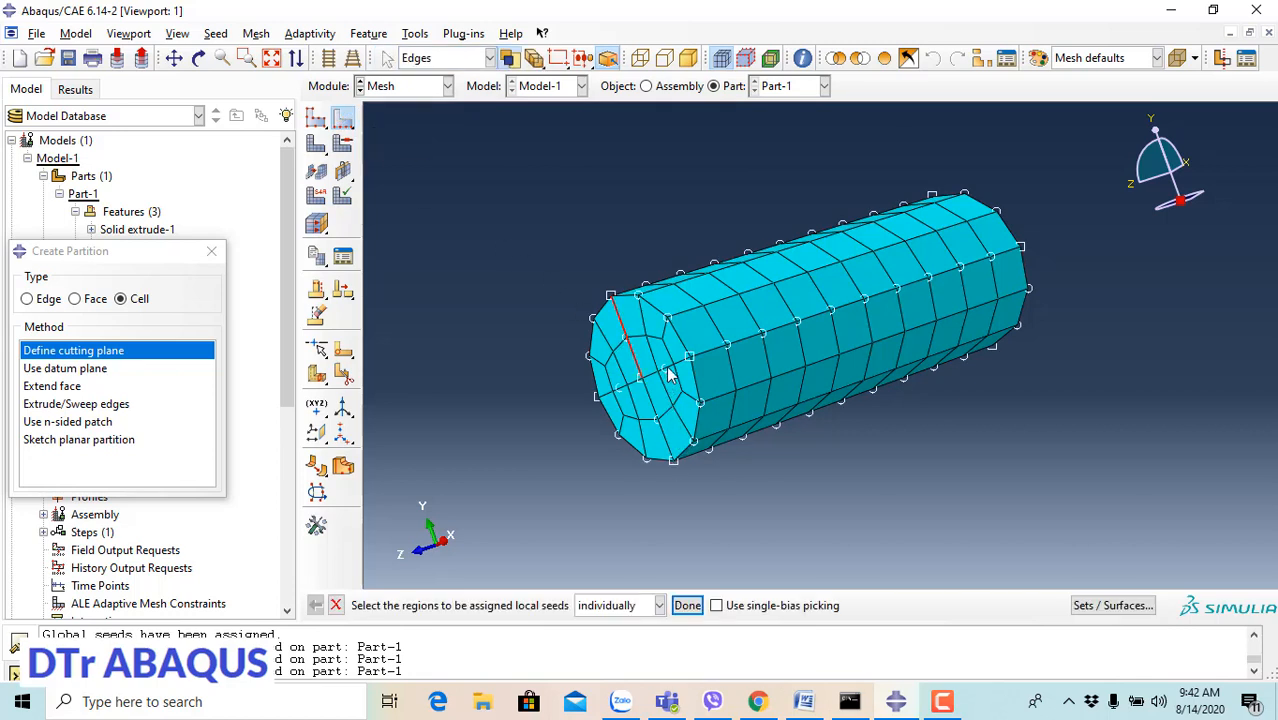
pyautogui.click(670, 370)
pyautogui.click(662, 432)
pyautogui.click(685, 606)
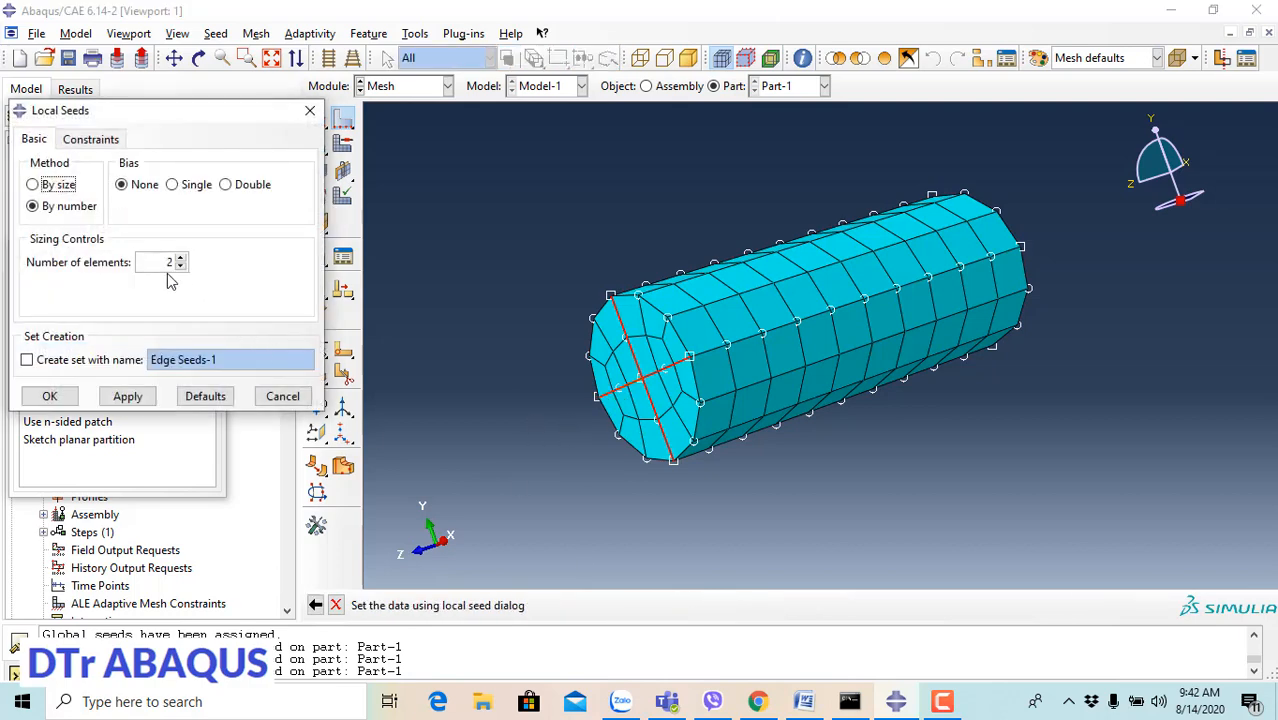
pyautogui.doubleClick(171, 262)
pyautogui.write('2')
pyautogui.click(127, 396)
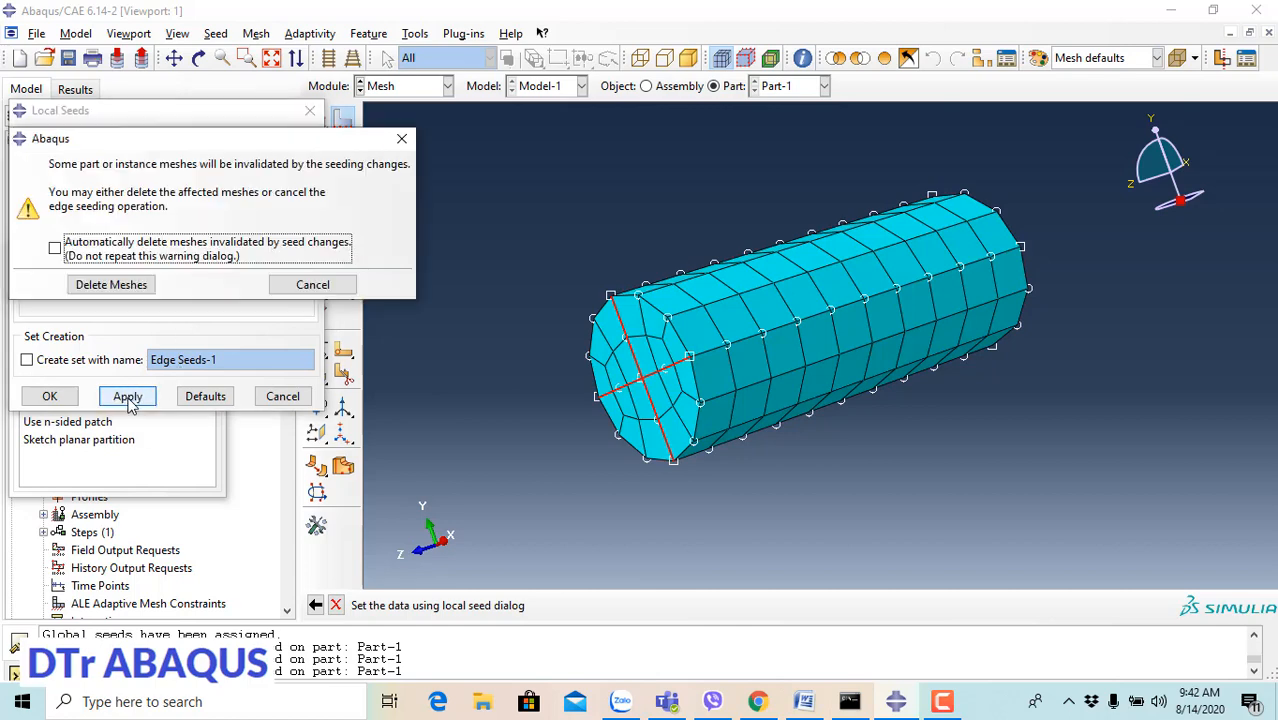
pyautogui.click(111, 284)
pyautogui.click(198, 57)
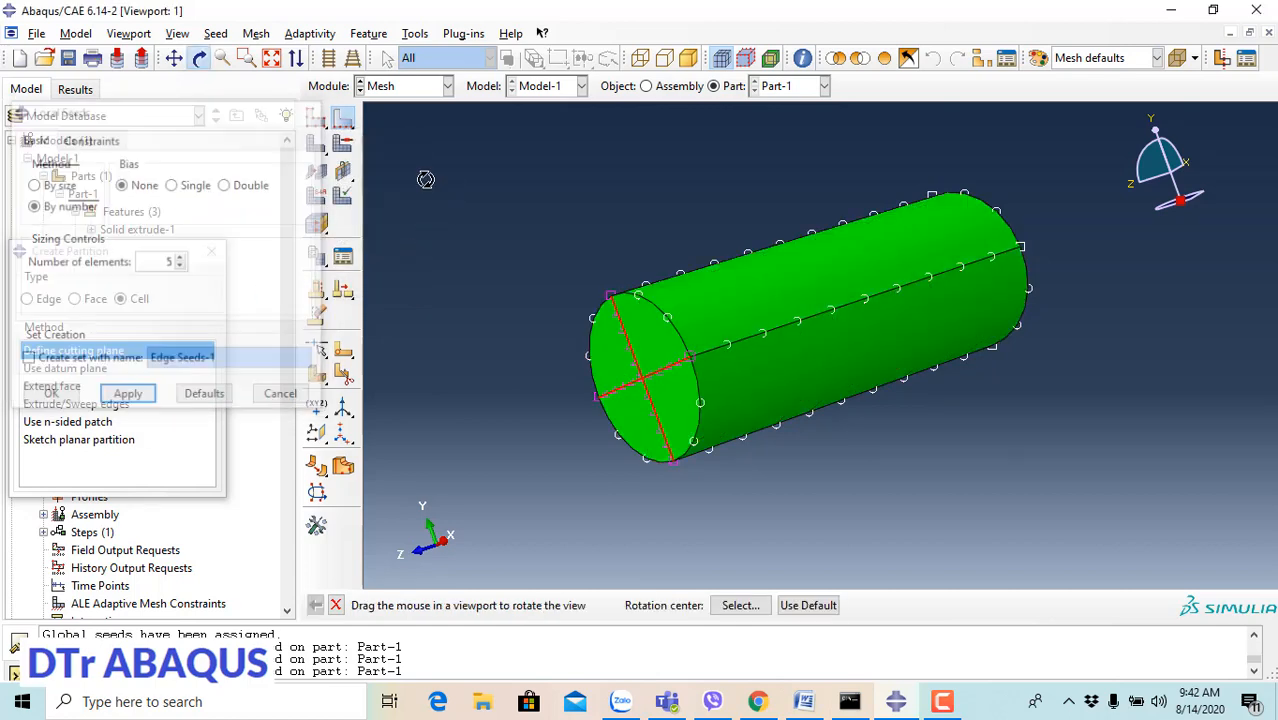
pyautogui.moveTo(833, 297); pyautogui.dragTo(831, 355)
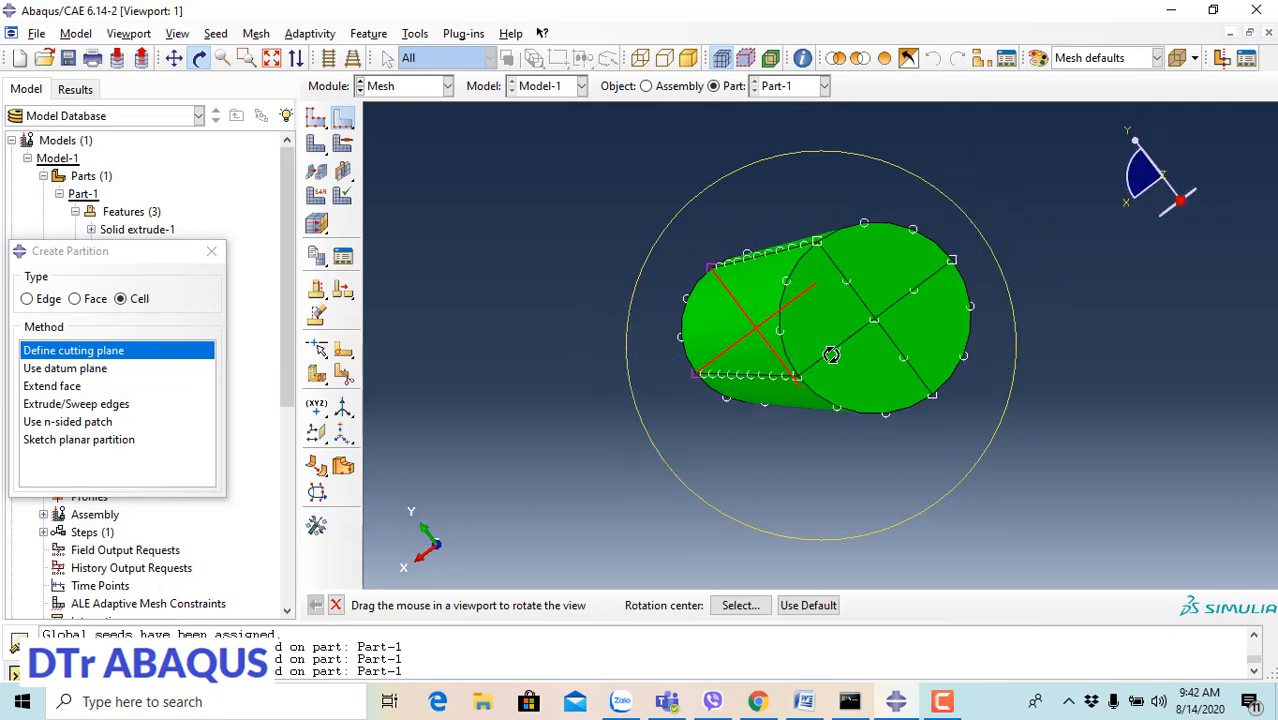
pyautogui.press('Escape')
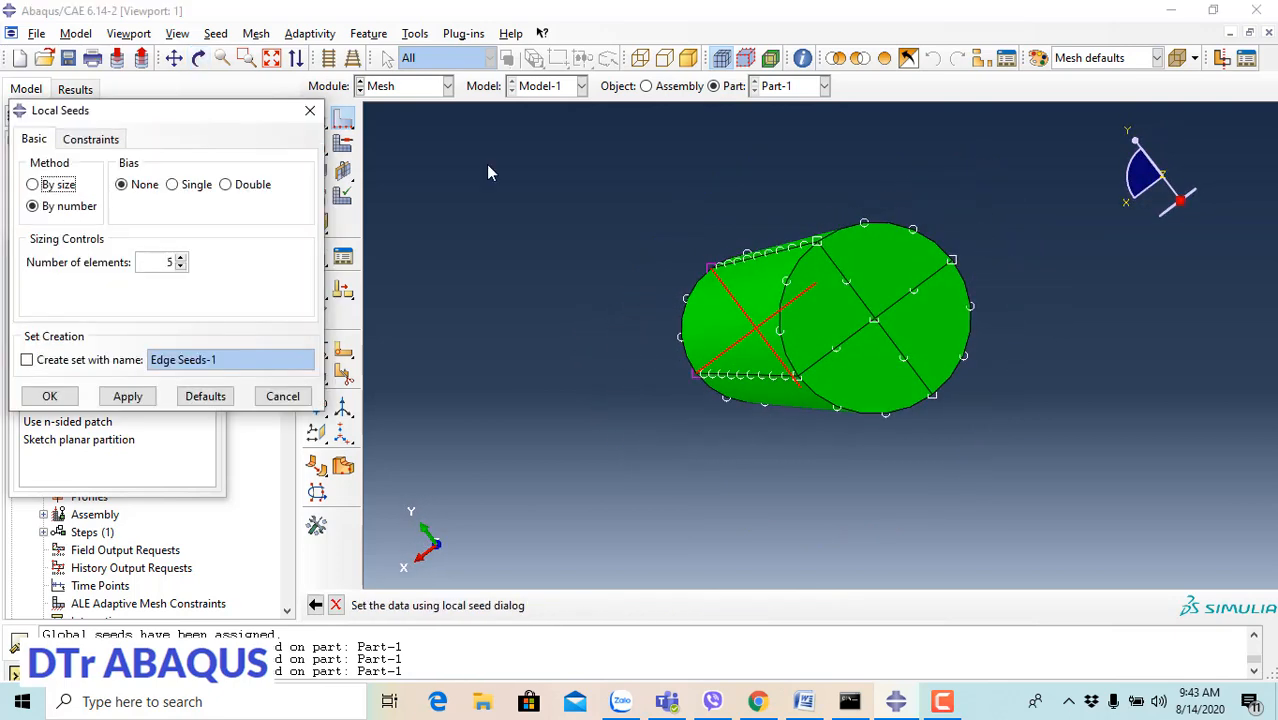
pyautogui.click(310, 114)
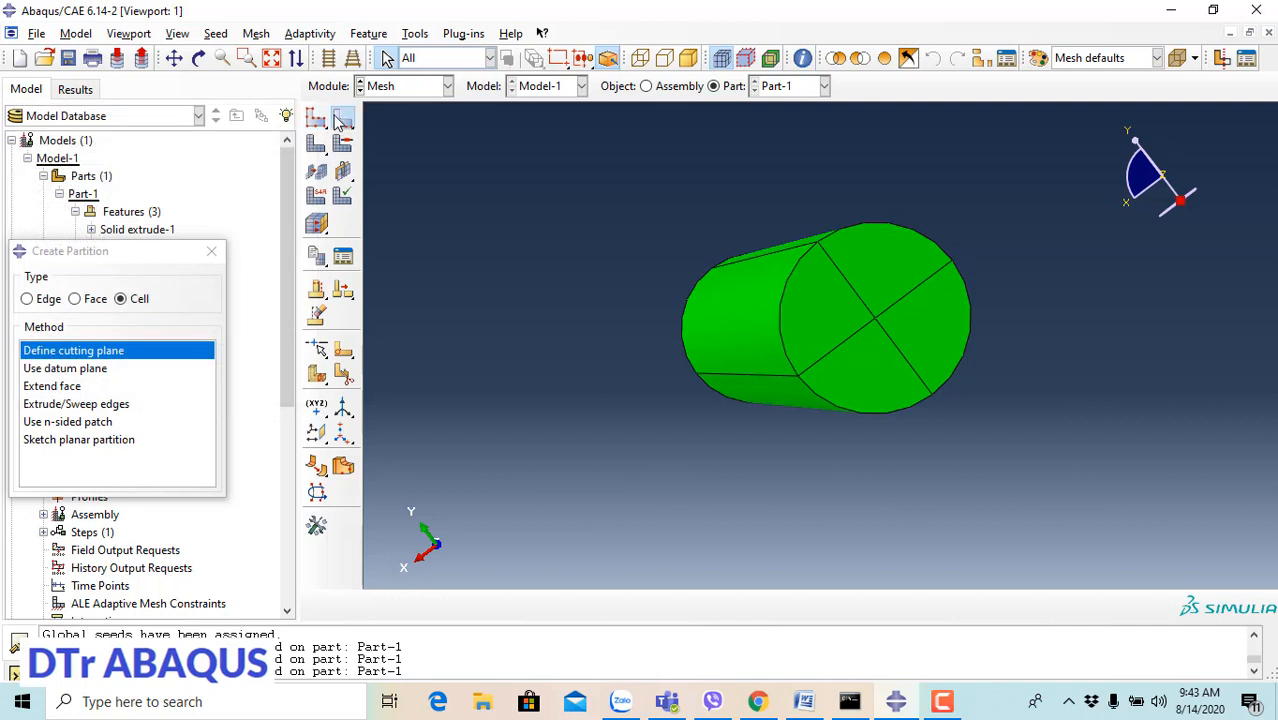
# Step: Seed the four radial edges on the opposite end face by number with 5 elements each
pyautogui.click(843, 279)
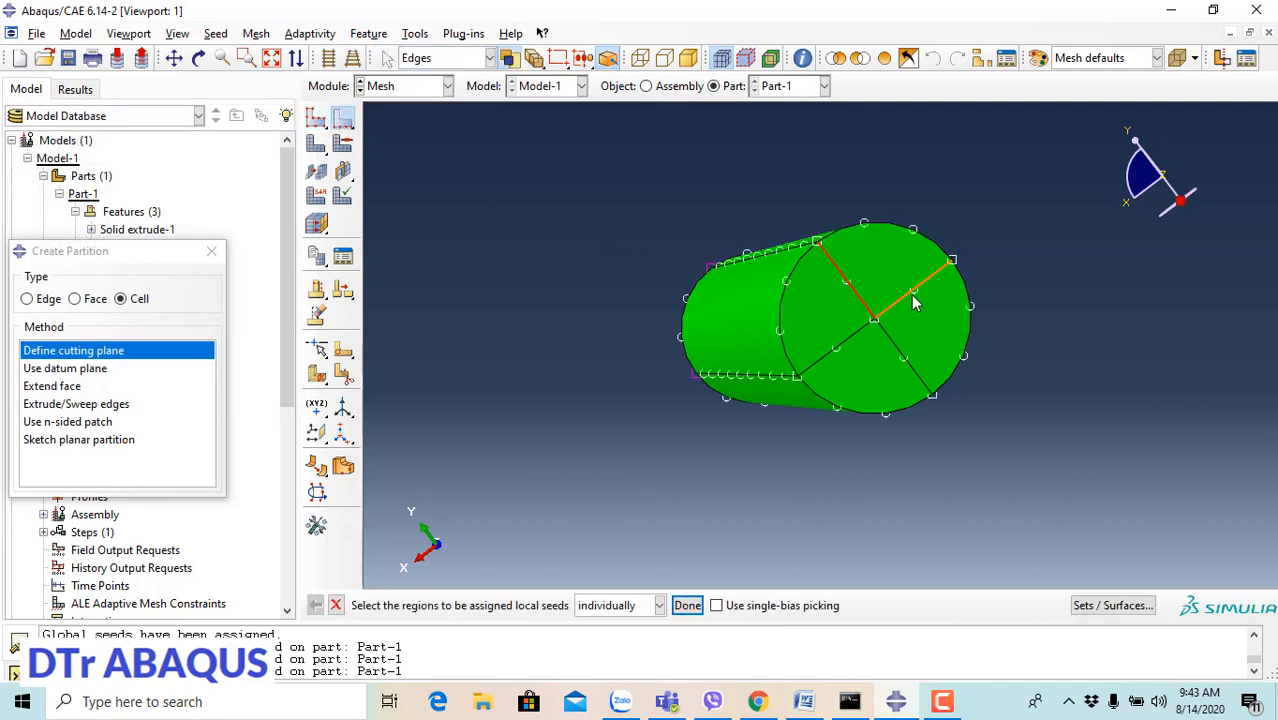
pyautogui.click(912, 290)
pyautogui.click(895, 347)
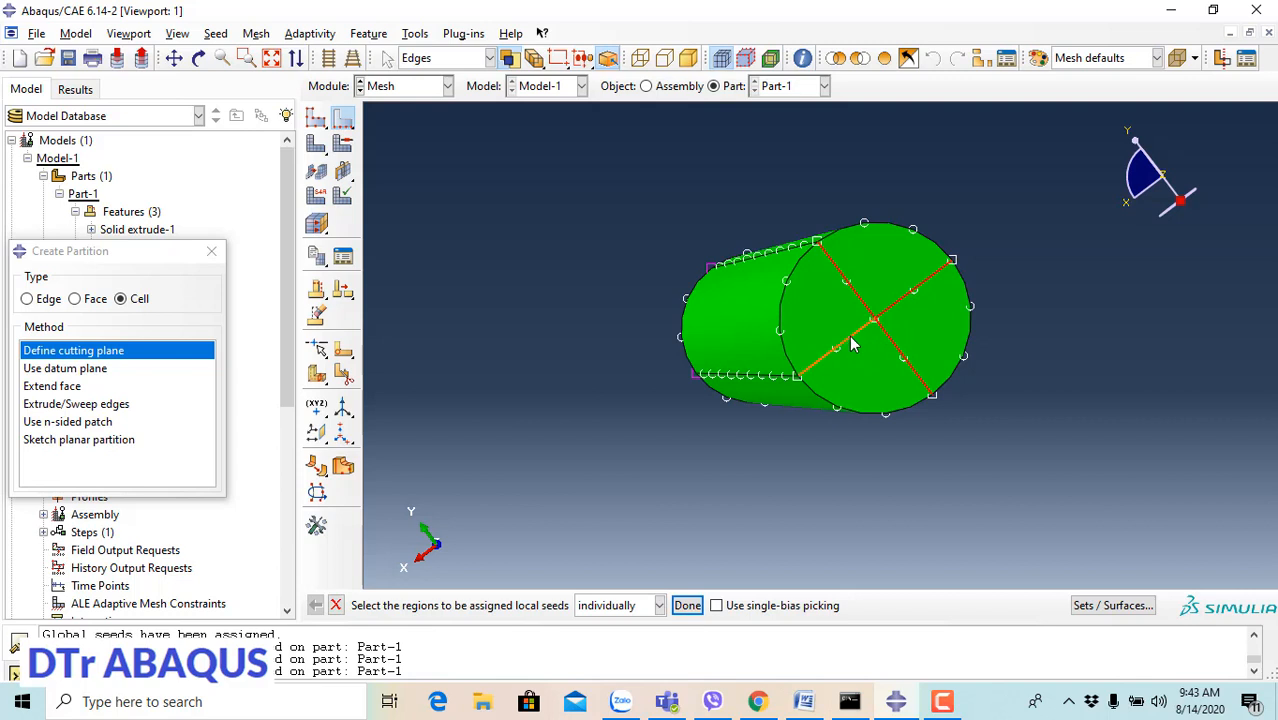
pyautogui.click(852, 344)
pyautogui.click(687, 606)
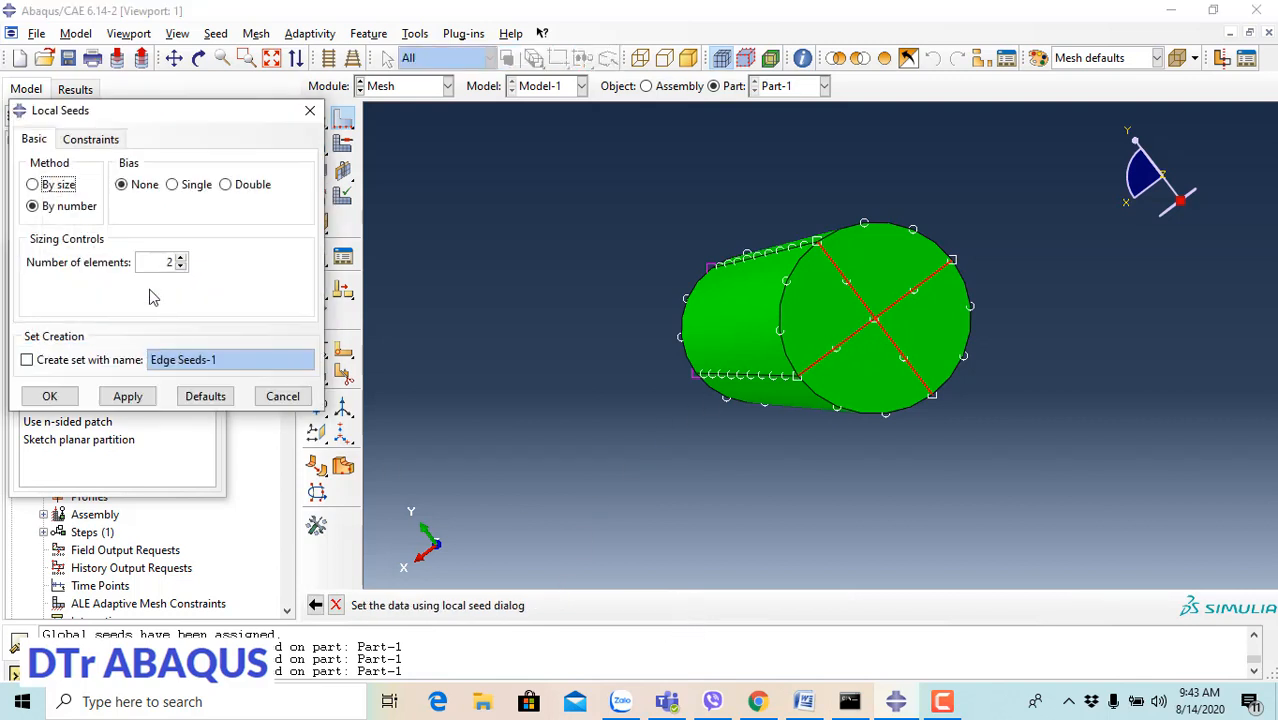
pyautogui.doubleClick(165, 262)
pyautogui.click(128, 396)
pyautogui.click(50, 396)
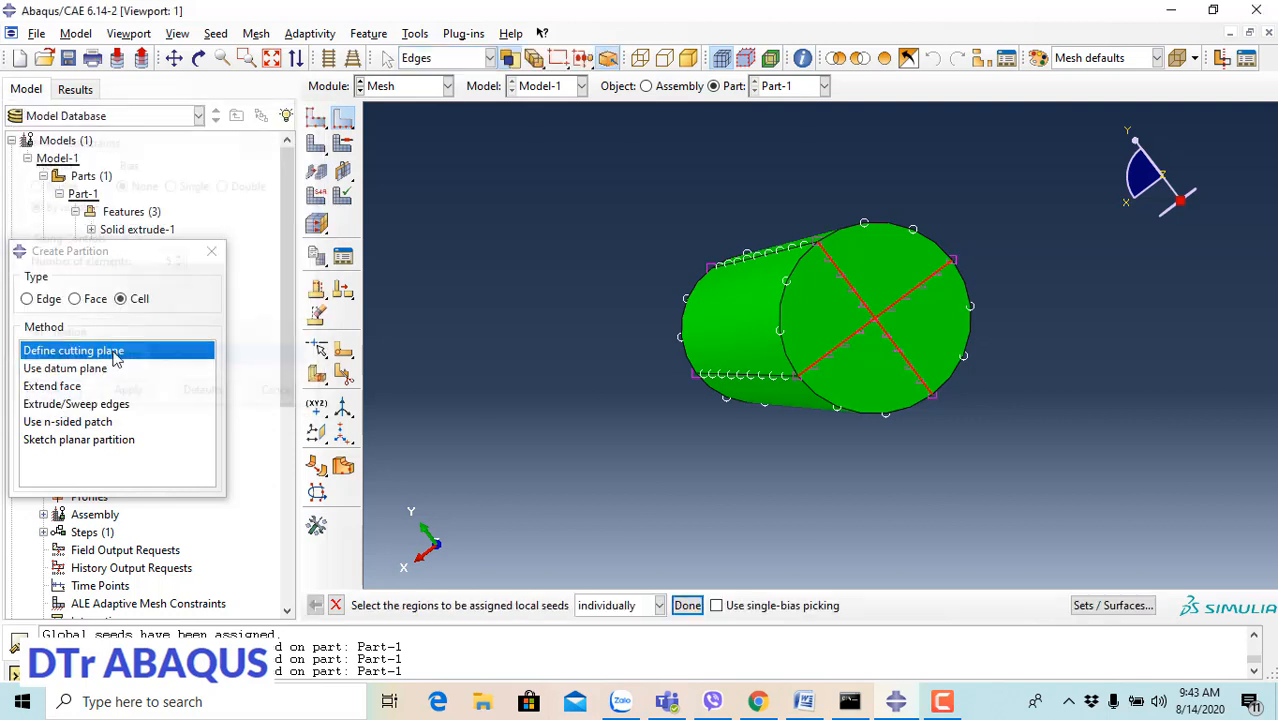
# Step: Mesh the part with the new local edge seeds and inspect the end-face mesh
pyautogui.click(316, 143)
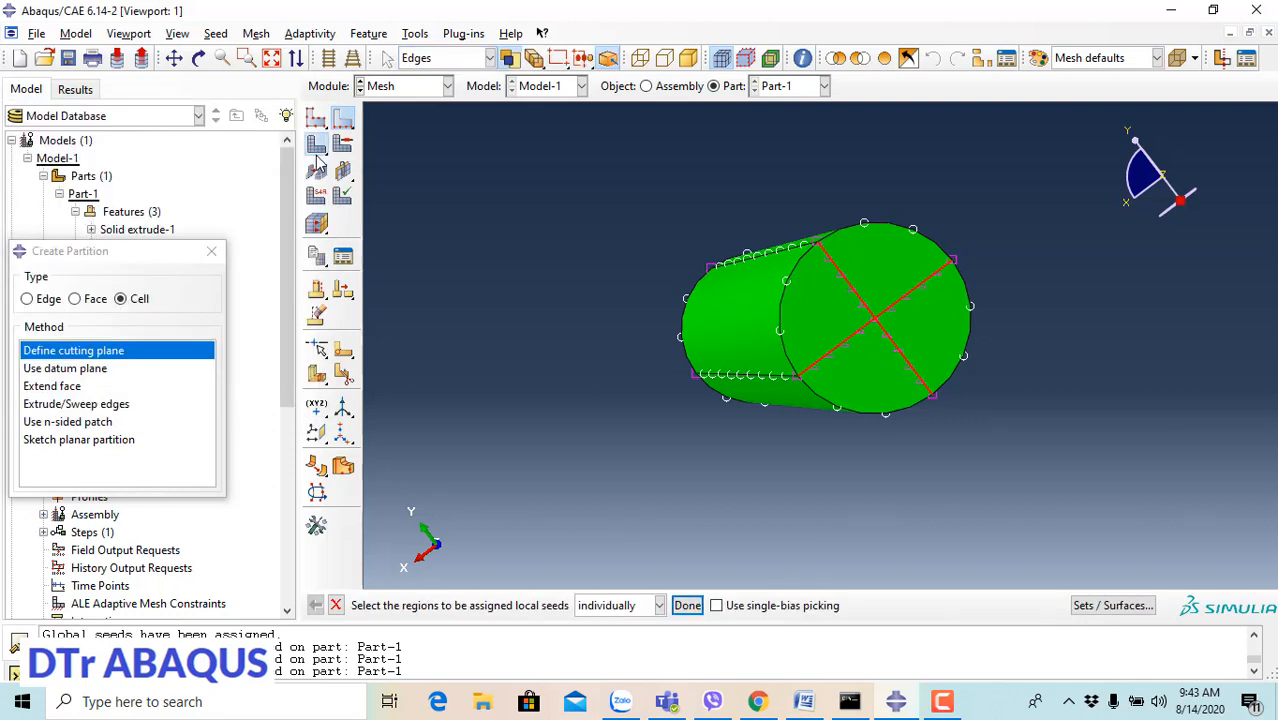
pyautogui.click(472, 605)
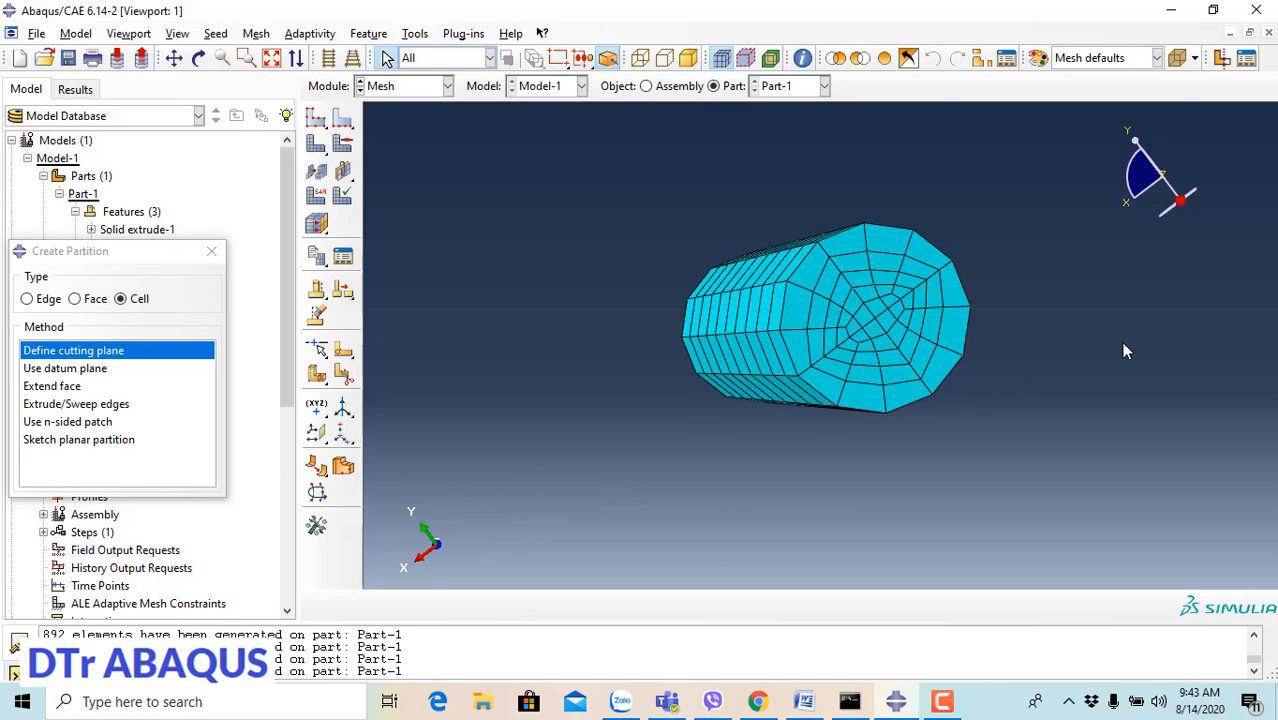
pyautogui.scroll(3, 1130, 347)
pyautogui.scroll(-3, 1130, 345)
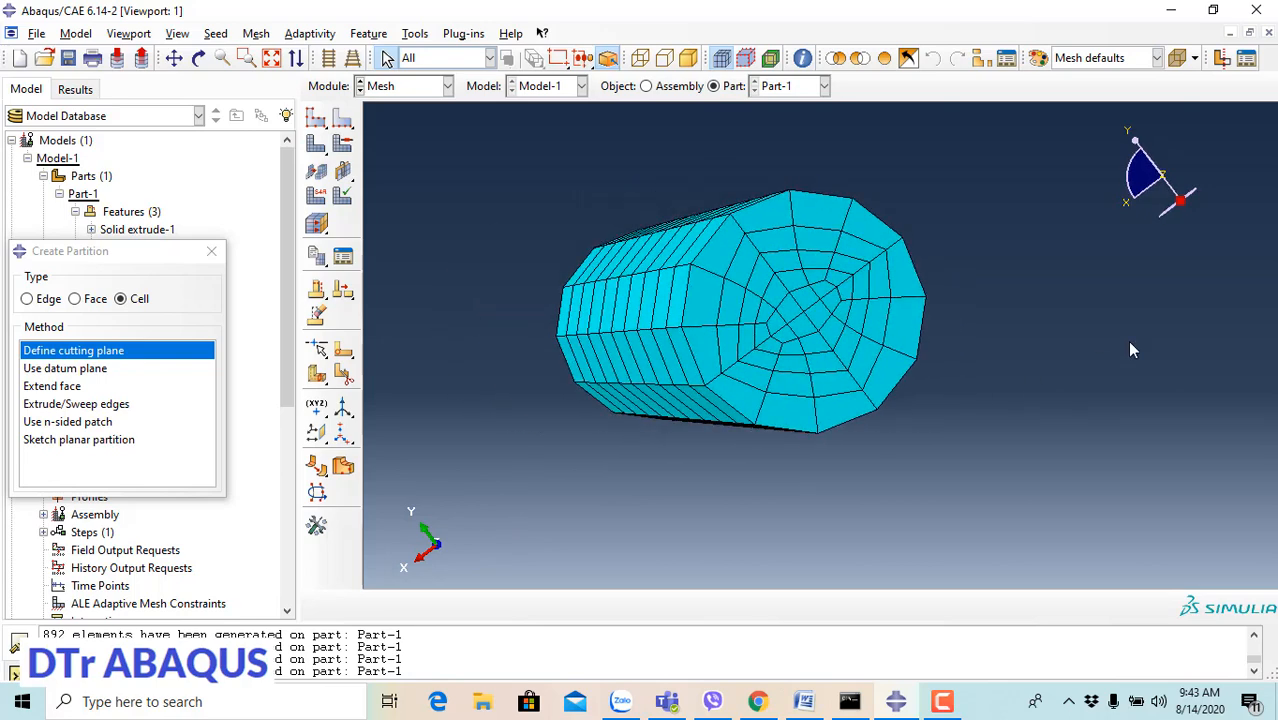
# Step: Seed the four rim arcs of the visible end face by number with 6 elements each, deleting the invalidated meshes
pyautogui.click(342, 118)
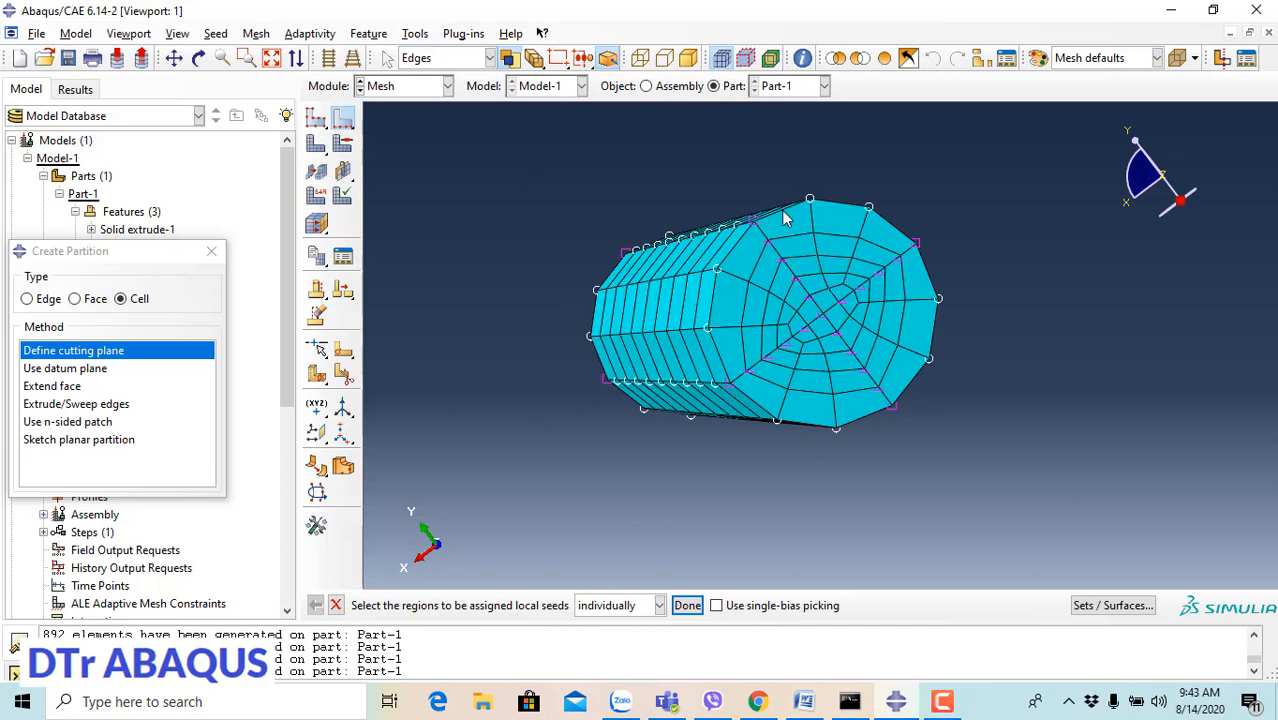
pyautogui.keyDown('shift'); pyautogui.click(728, 264); pyautogui.keyUp('shift')
pyautogui.keyDown('shift'); pyautogui.click(940, 300); pyautogui.keyUp('shift')
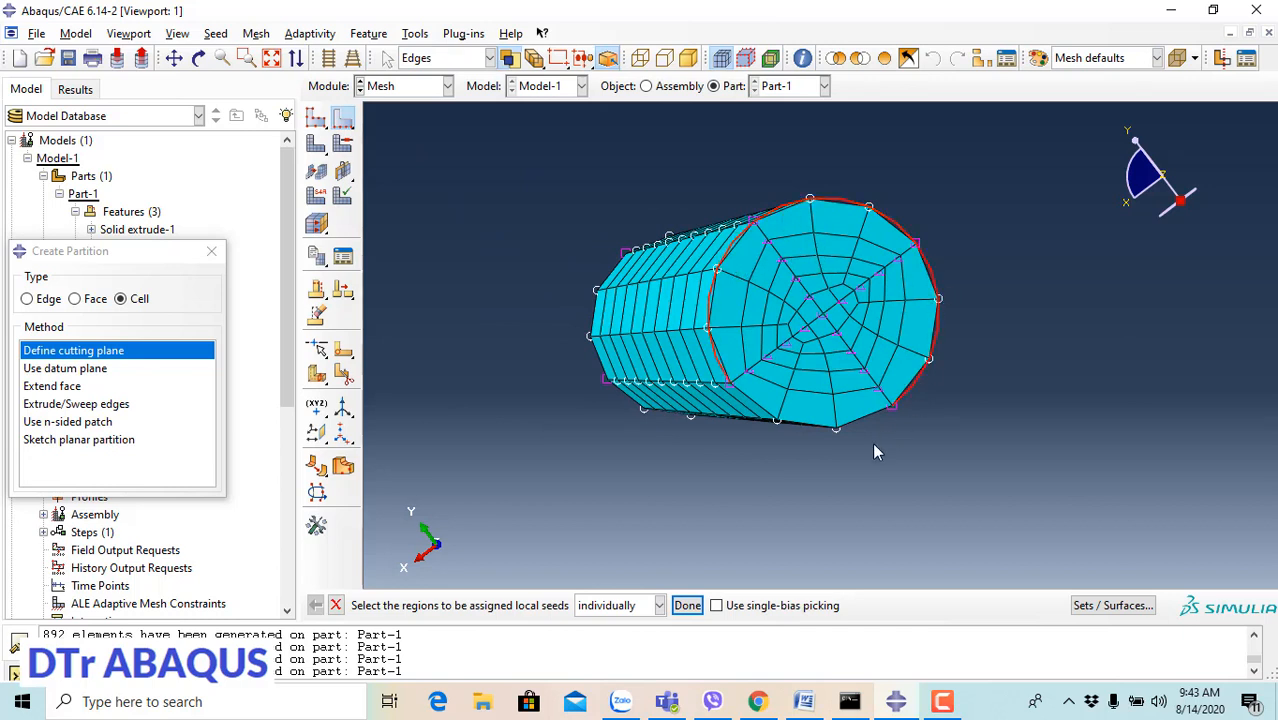
pyautogui.keyDown('shift'); pyautogui.click(809, 428); pyautogui.keyUp('shift')
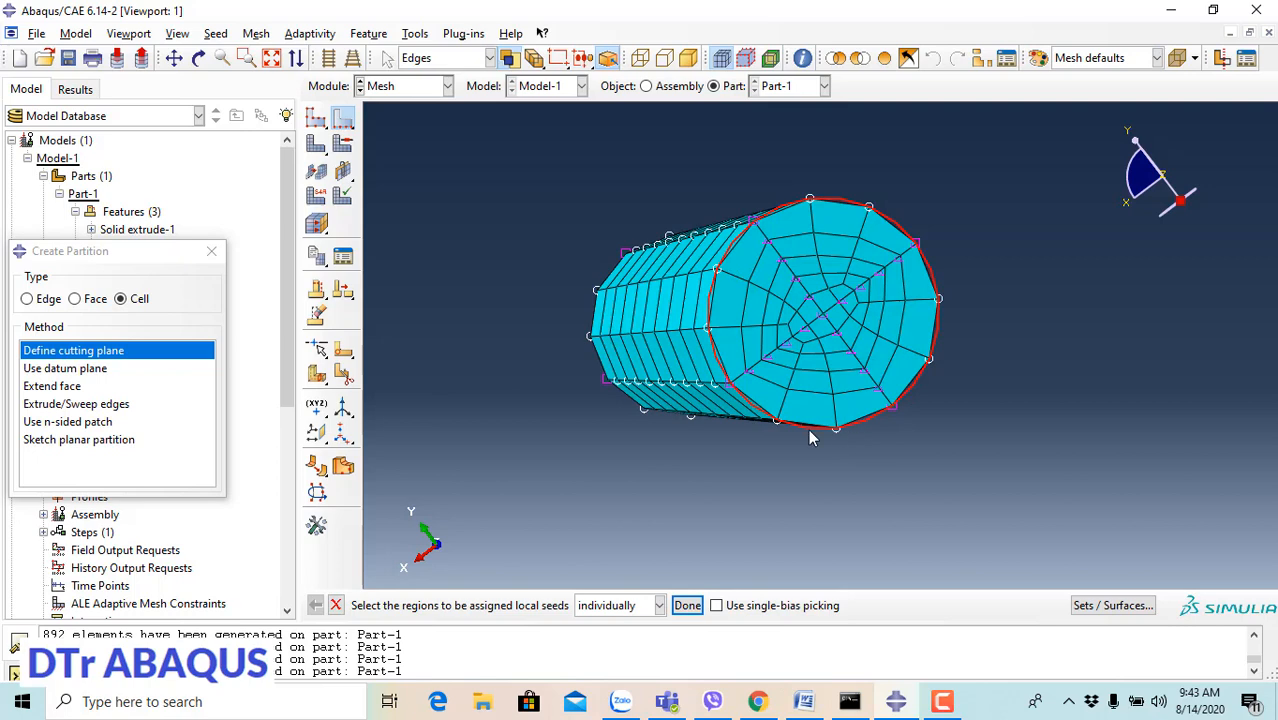
pyautogui.click(687, 605)
pyautogui.moveTo(168, 265); pyautogui.dragTo(193, 260)
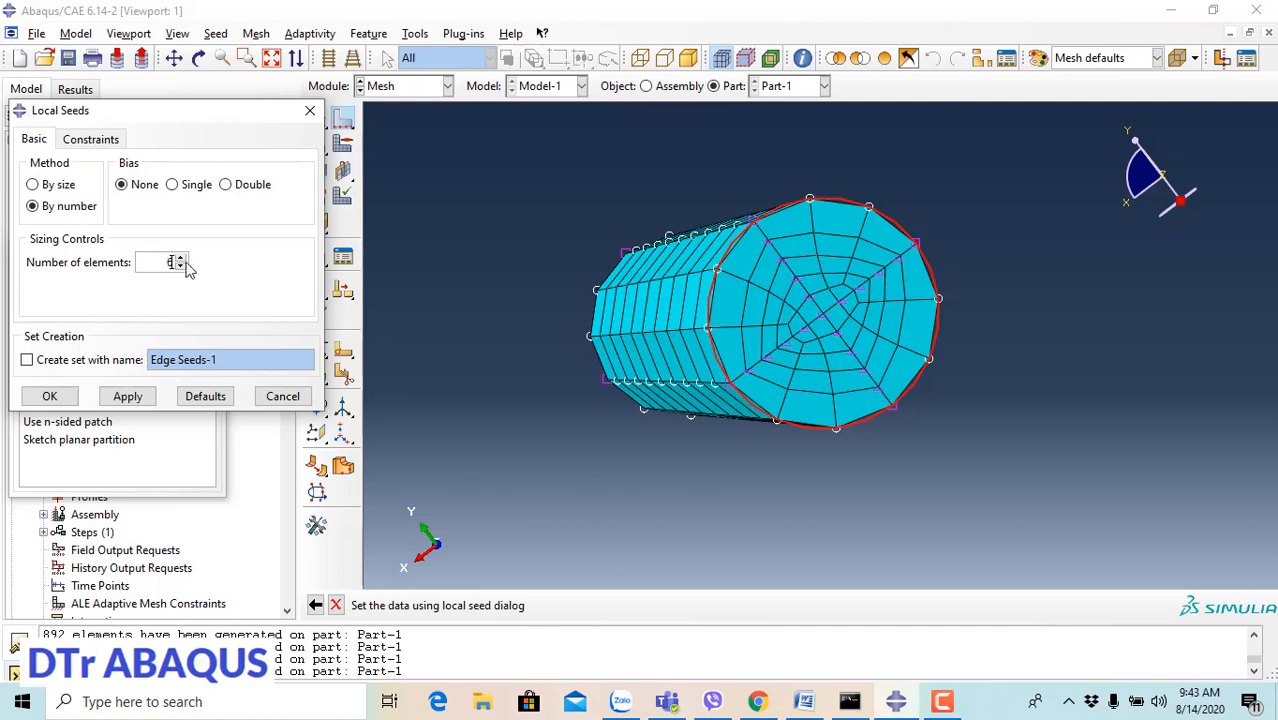
pyautogui.click(123, 396)
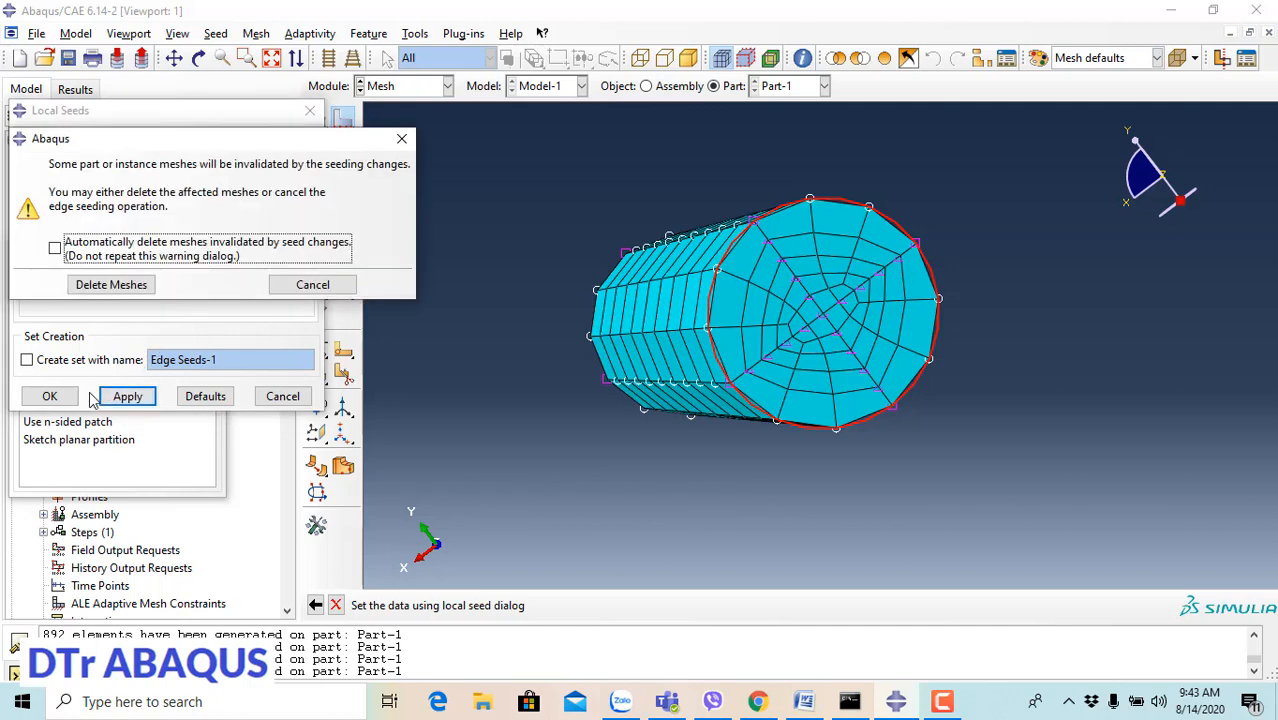
pyautogui.click(108, 286)
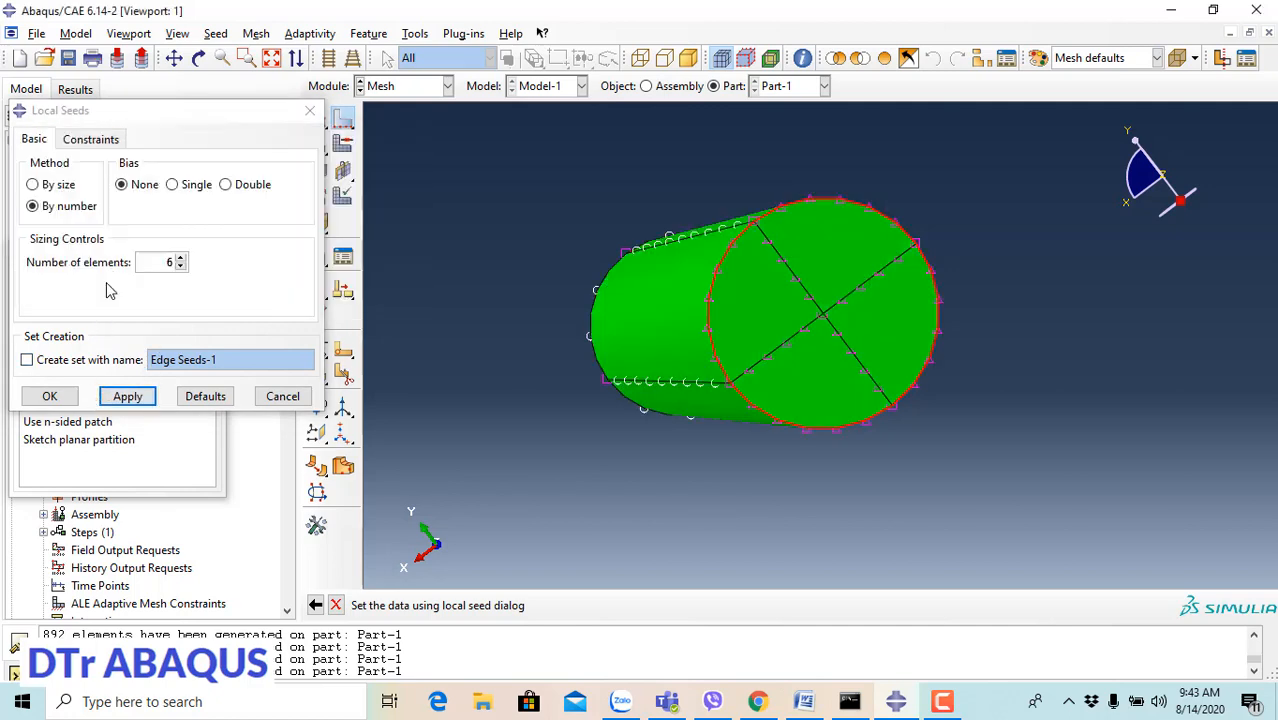
# Step: Seed the four rim arcs of the opposite end face by number with 6 elements each
pyautogui.click(199, 58)
pyautogui.moveTo(800, 340); pyautogui.dragTo(885, 396)
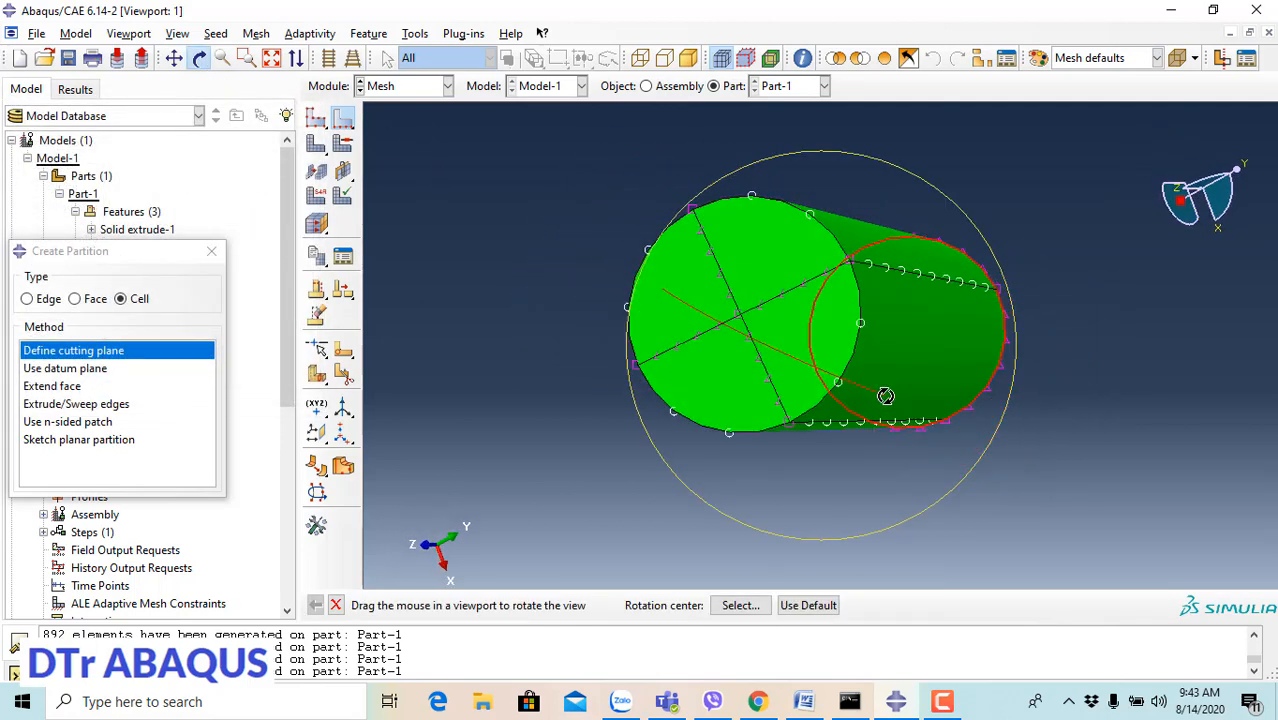
pyautogui.press('Escape')
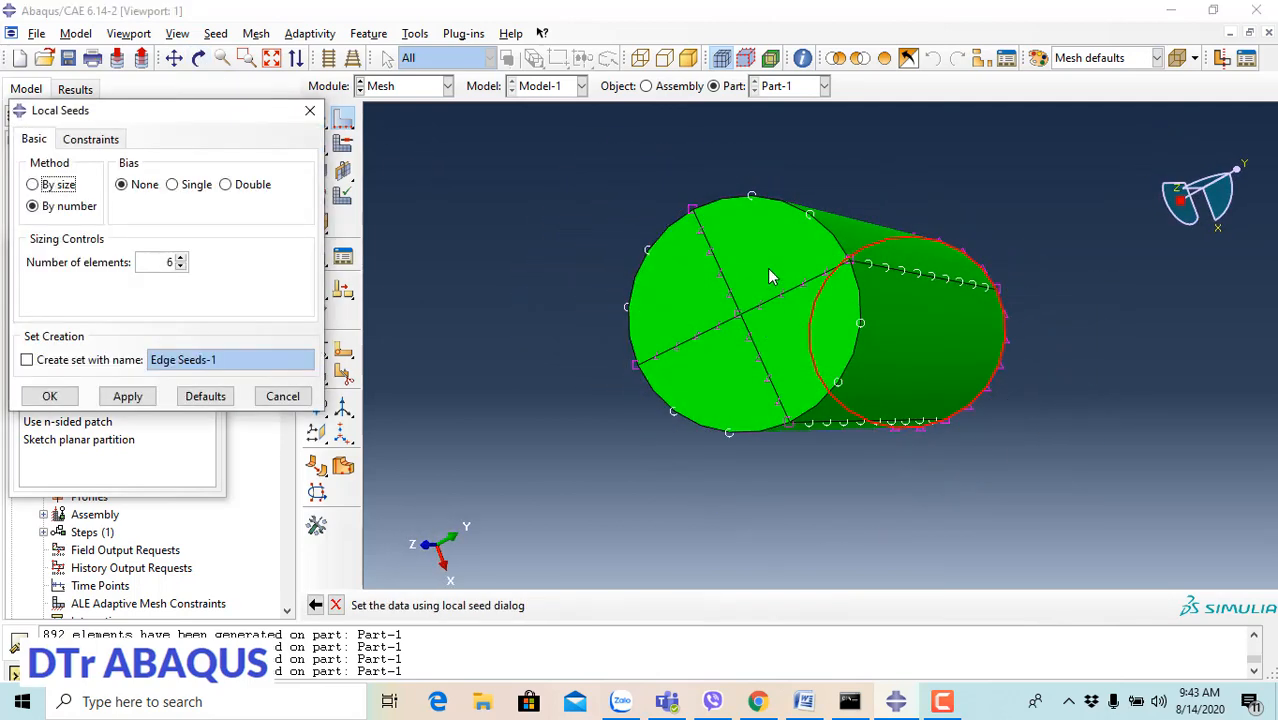
pyautogui.click(783, 208)
pyautogui.click(50, 396)
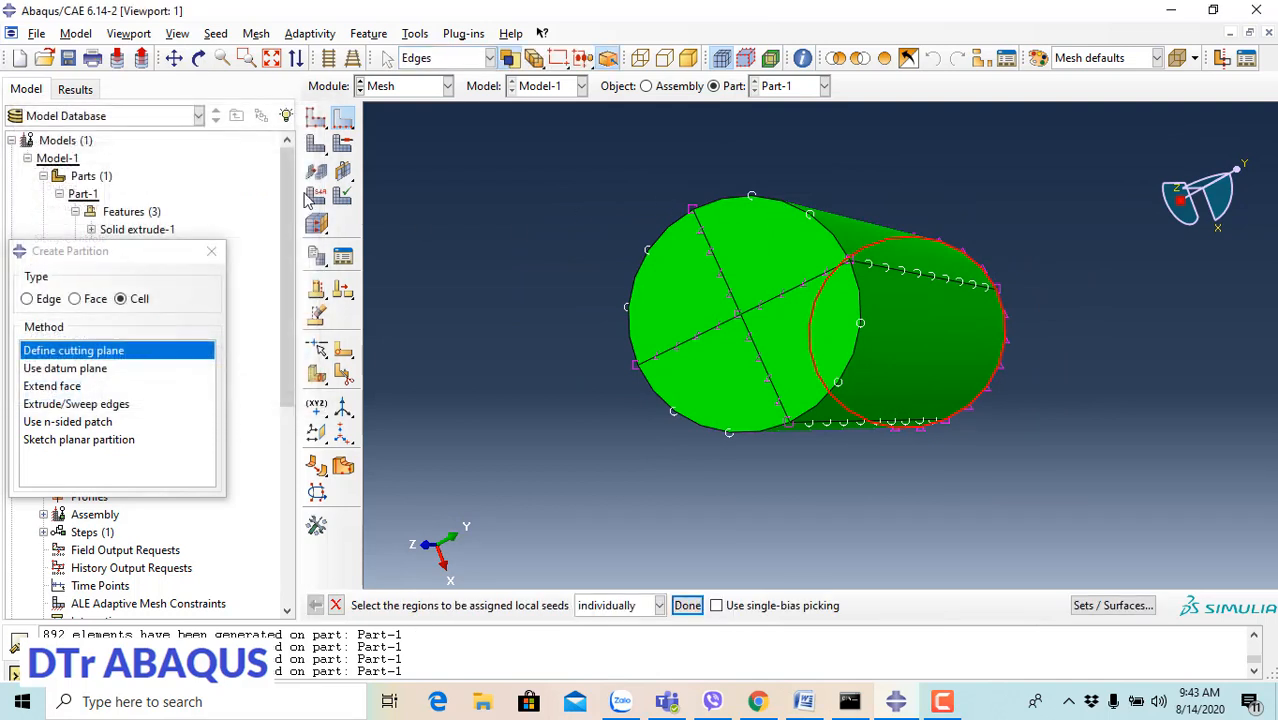
pyautogui.click(811, 222)
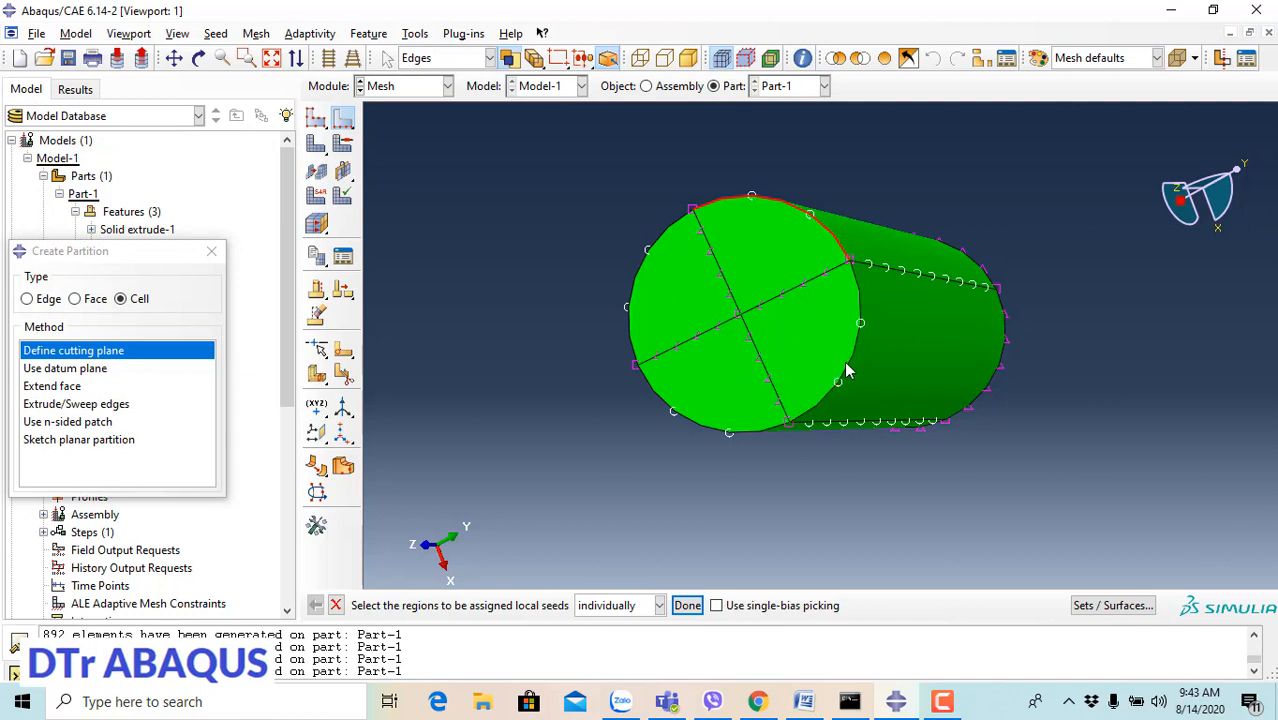
pyautogui.keyDown('shift'); pyautogui.click(749, 433); pyautogui.keyUp('shift')
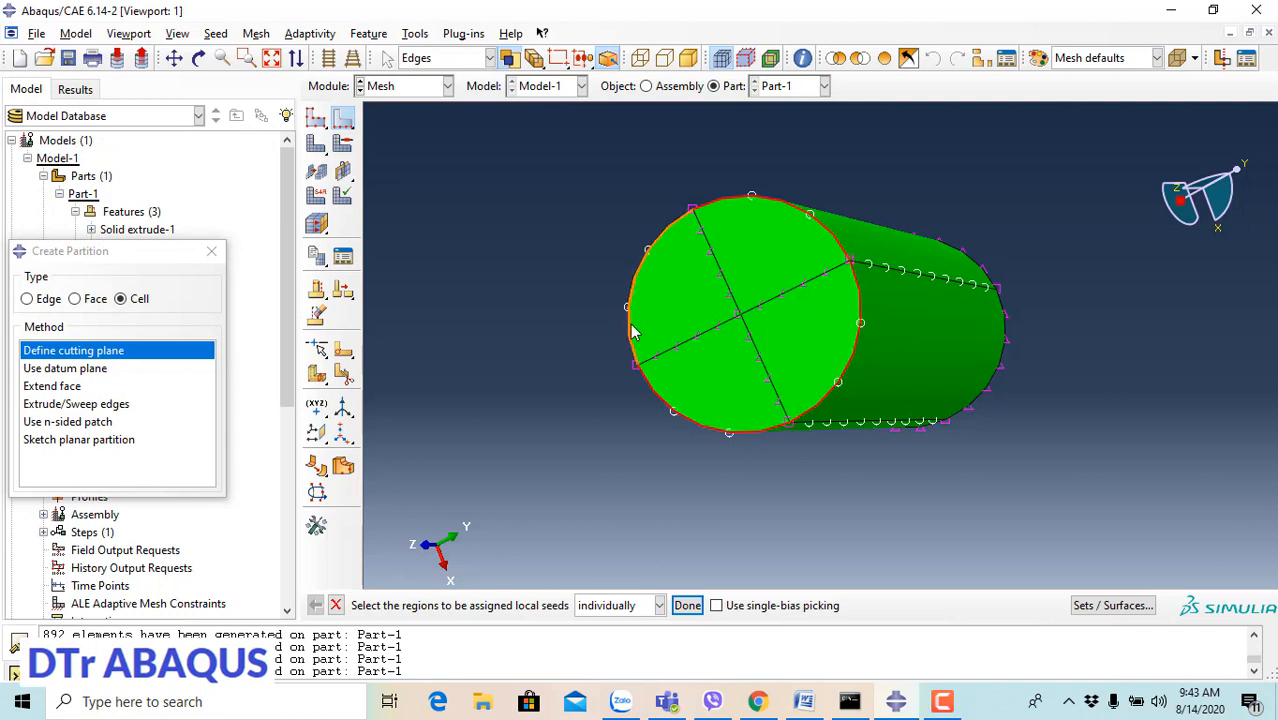
pyautogui.keyDown('shift'); pyautogui.click(630, 324); pyautogui.keyUp('shift')
pyautogui.click(687, 605)
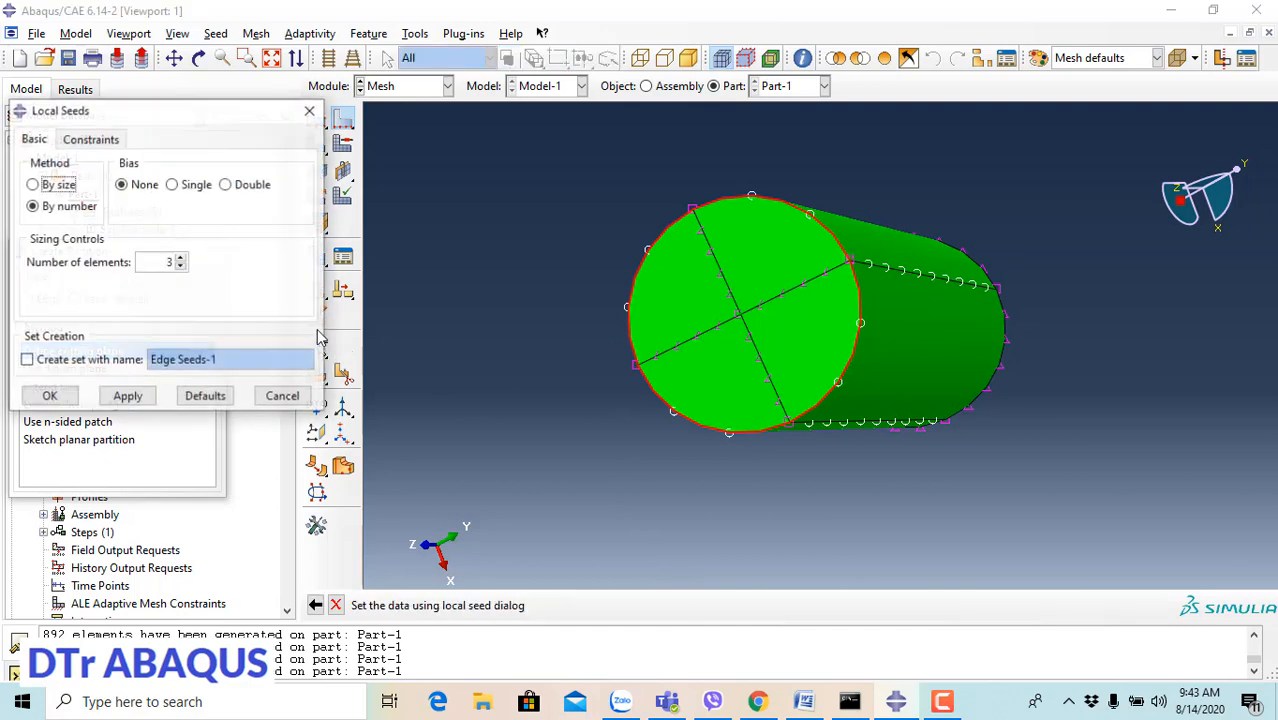
pyautogui.doubleClick(187, 262)
pyautogui.write('6')
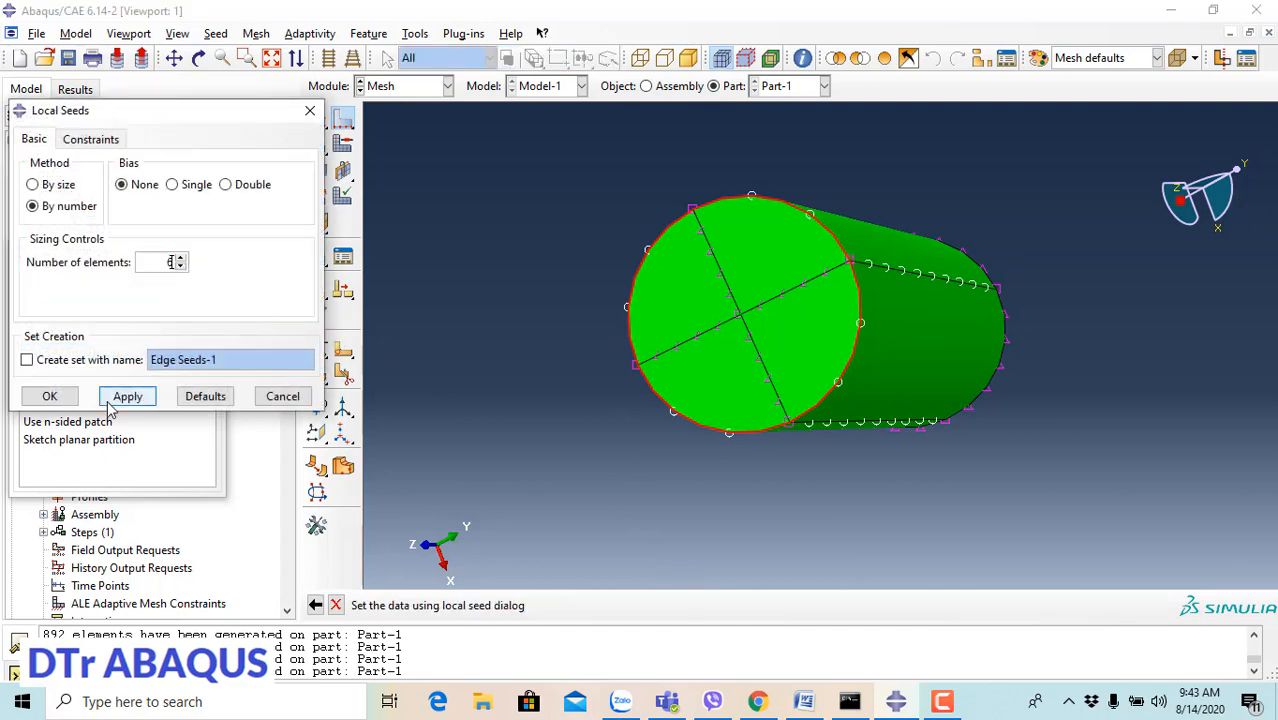
pyautogui.click(50, 396)
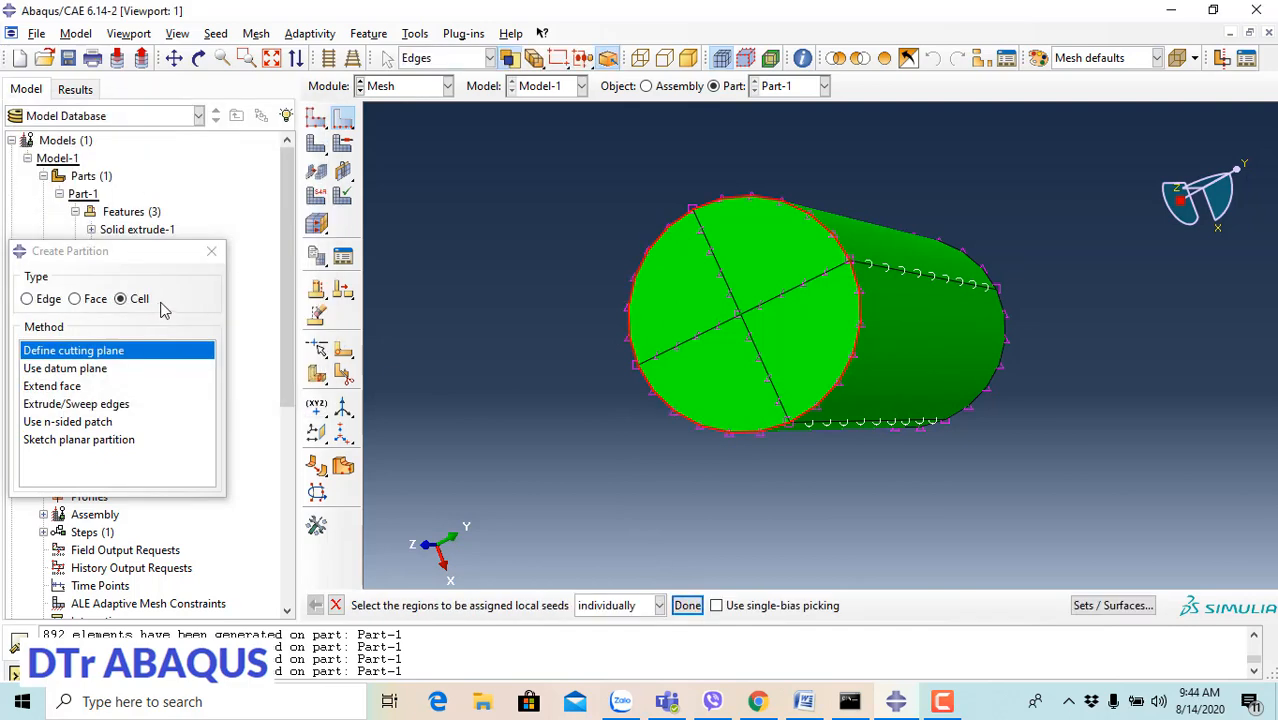
pyautogui.middleClick(419, 308)
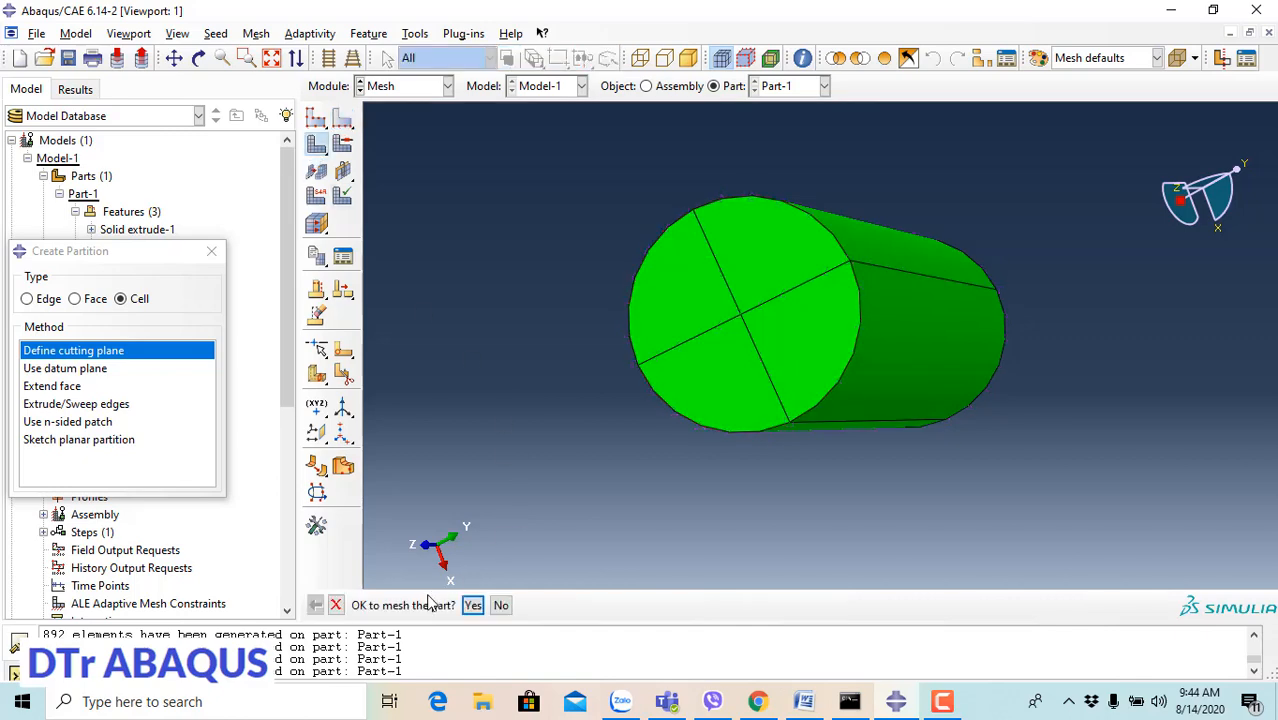
# Step: Mesh the part with the 6-element rim seeds and inspect the mesh along the cylinder's side
pyautogui.click(473, 606)
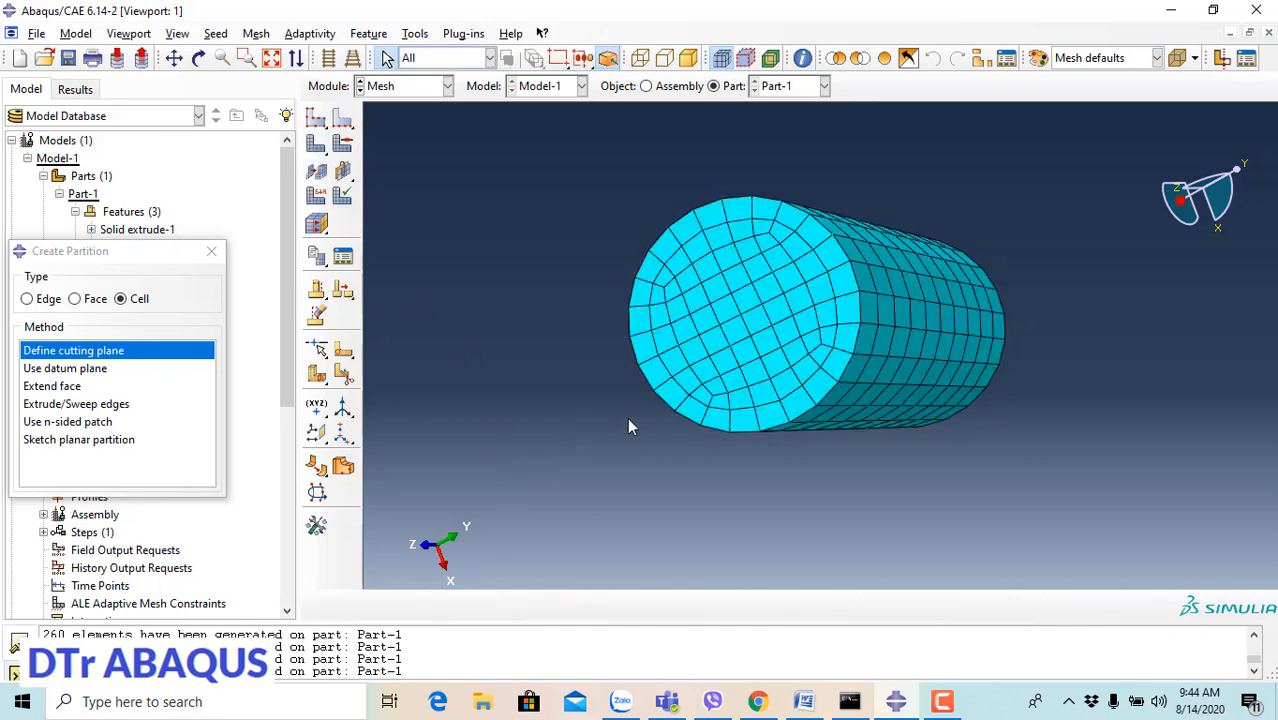
pyautogui.scroll(-1, 629, 418)
pyautogui.click(199, 58)
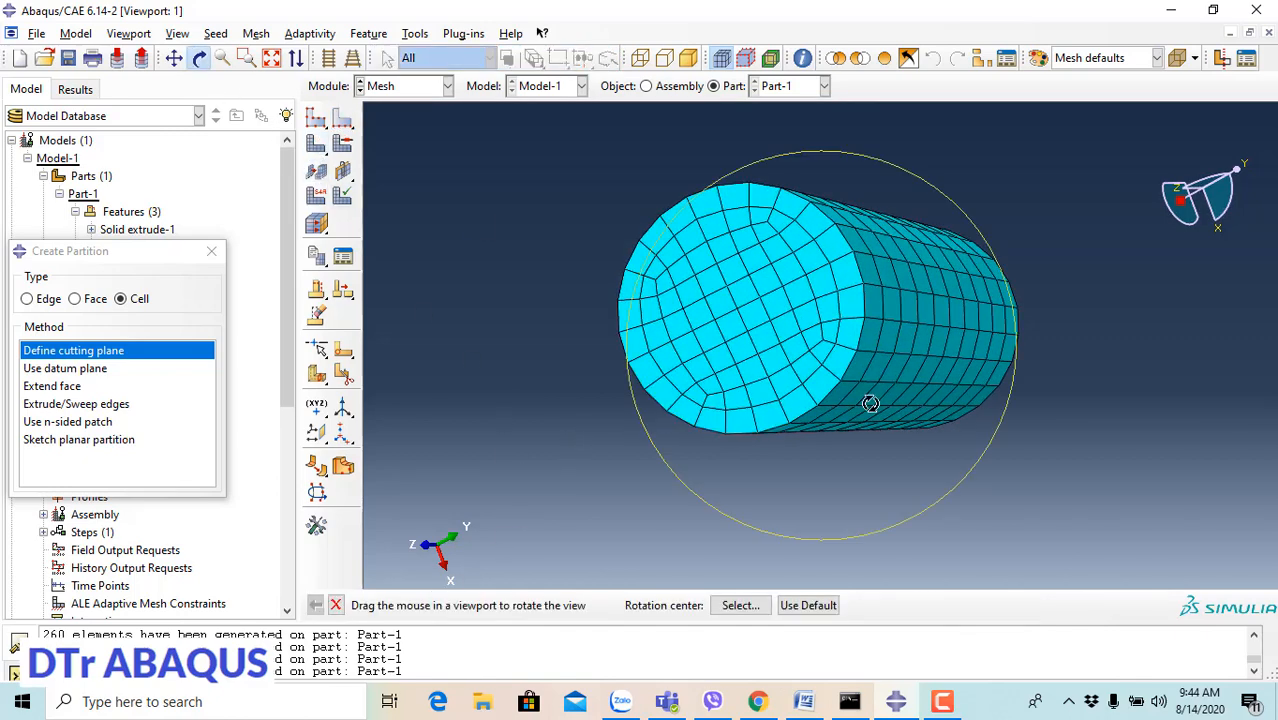
pyautogui.moveTo(860, 395); pyautogui.dragTo(787, 476)
pyautogui.press('Escape')
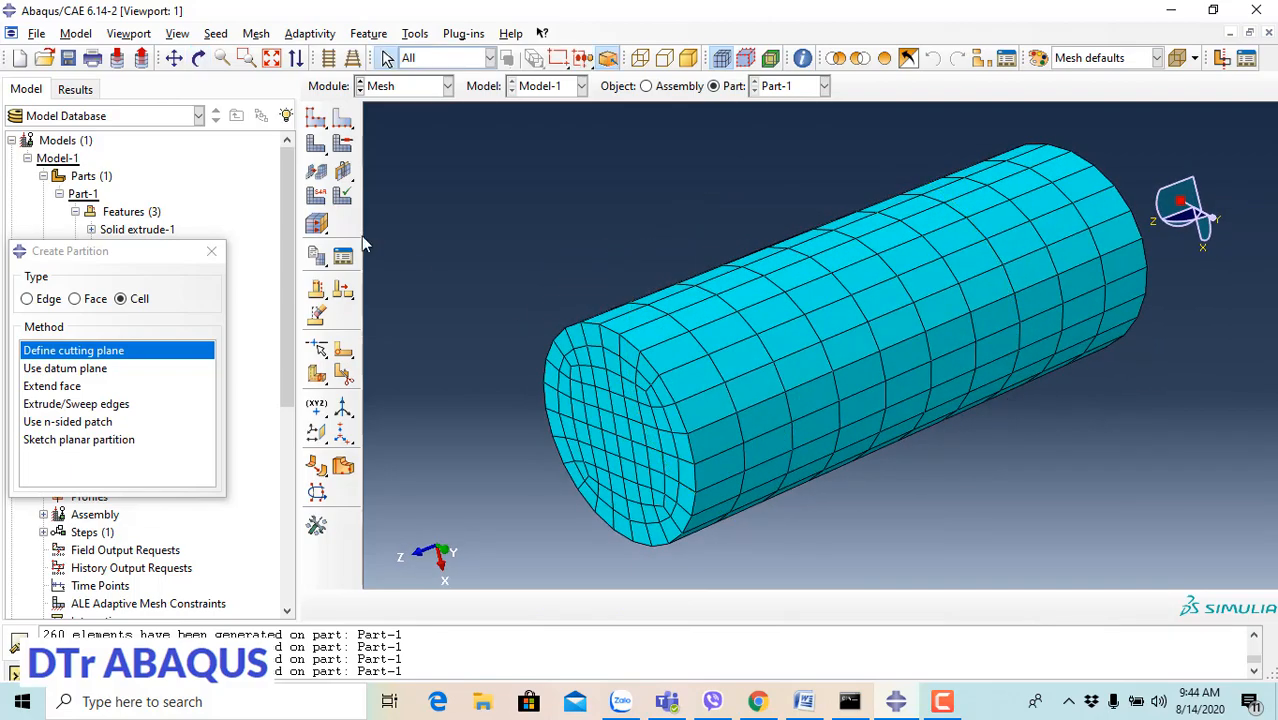
# Step: Seed one longitudinal edge of the cylinder by number with 20 elements, deleting the invalidated meshes
pyautogui.click(342, 118)
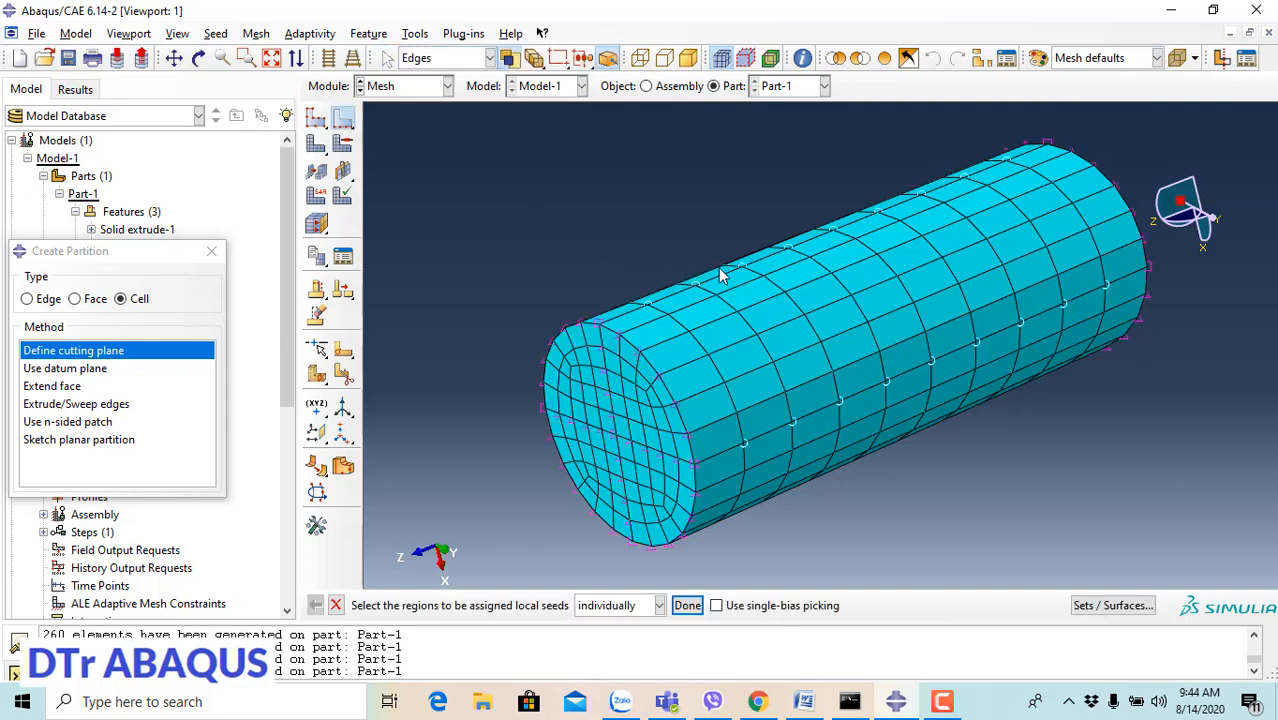
pyautogui.click(849, 398)
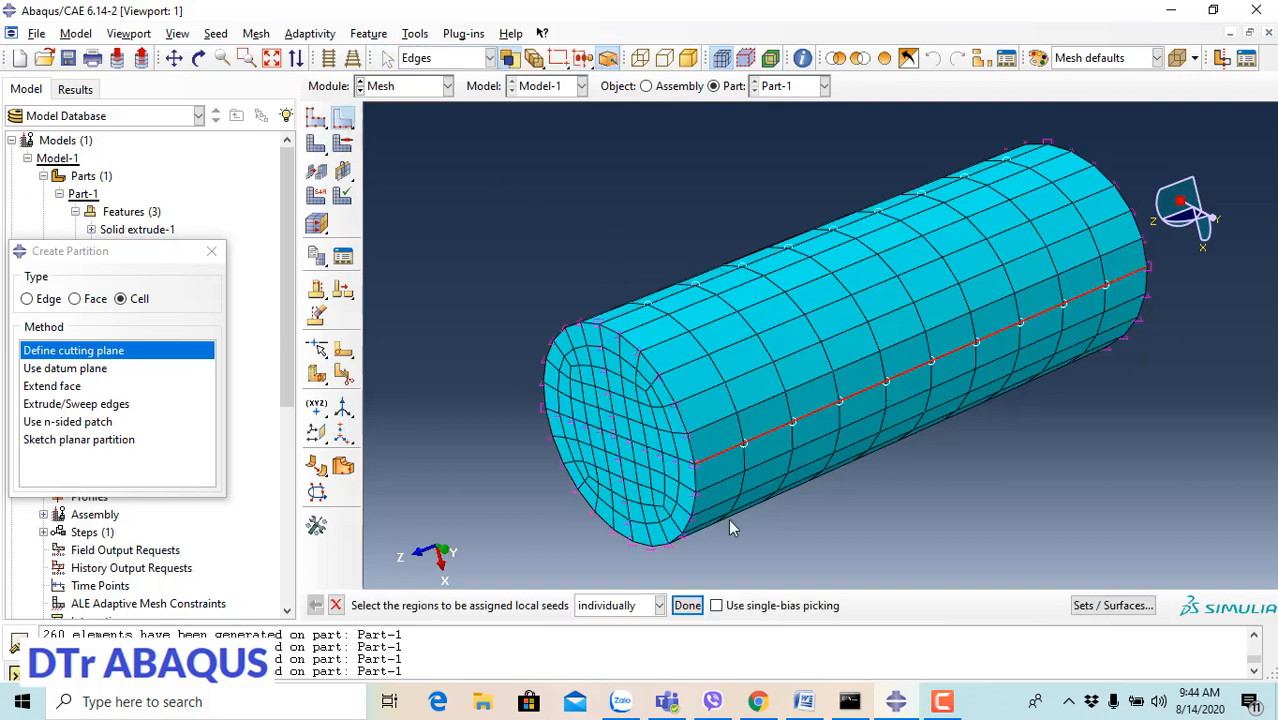
pyautogui.click(687, 605)
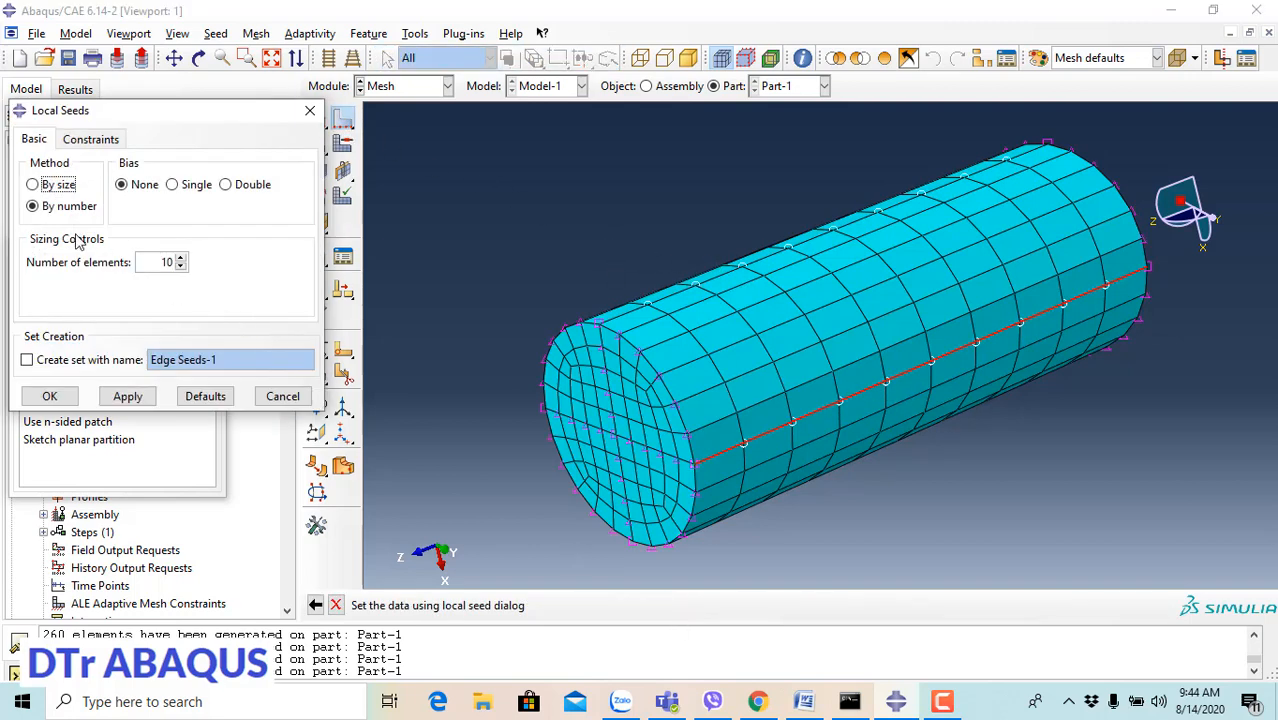
pyautogui.moveTo(151, 262); pyautogui.dragTo(208, 263)
pyautogui.write('20')
pyautogui.click(127, 396)
pyautogui.click(110, 285)
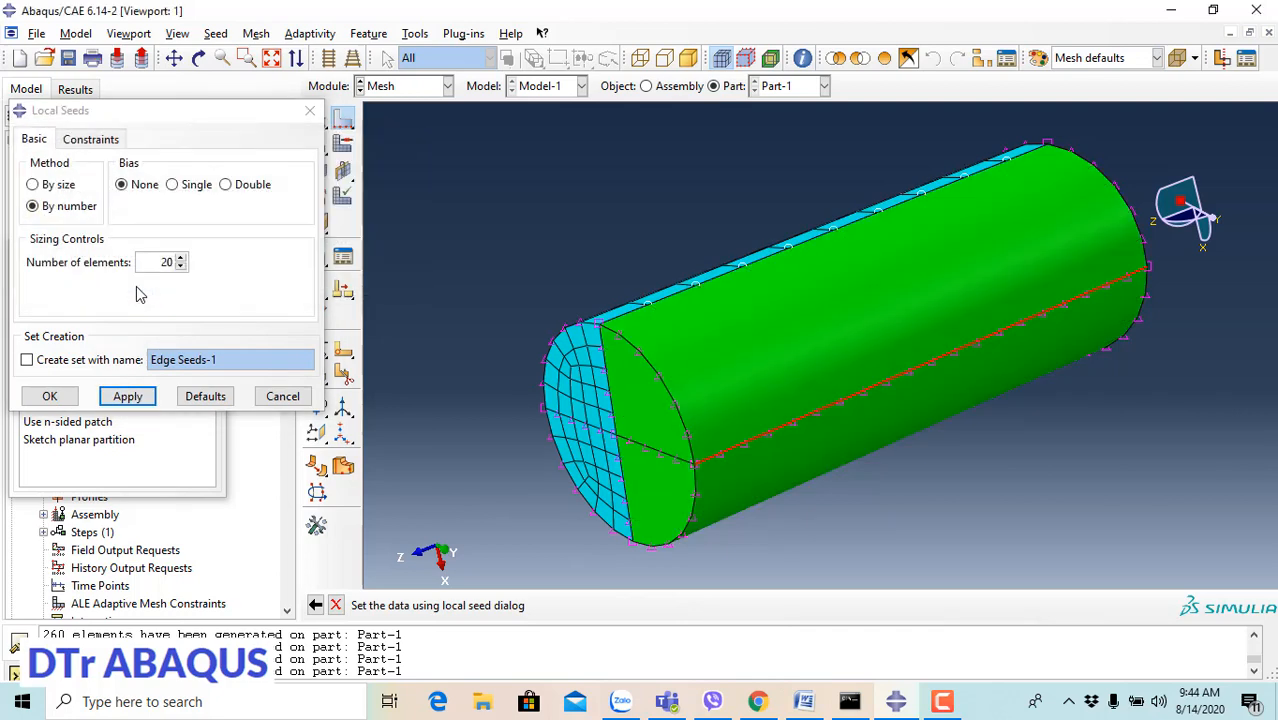
pyautogui.click(199, 57)
pyautogui.moveTo(849, 350); pyautogui.dragTo(712, 329)
pyautogui.press('Escape')
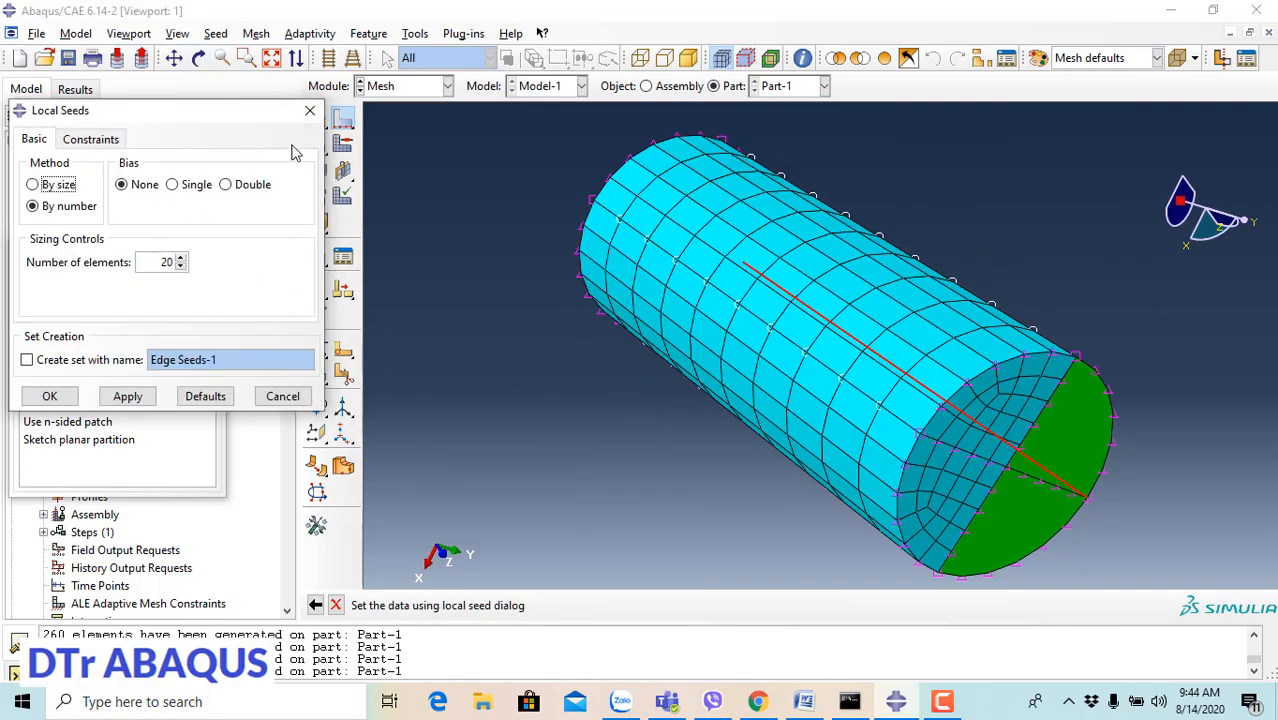
pyautogui.click(310, 110)
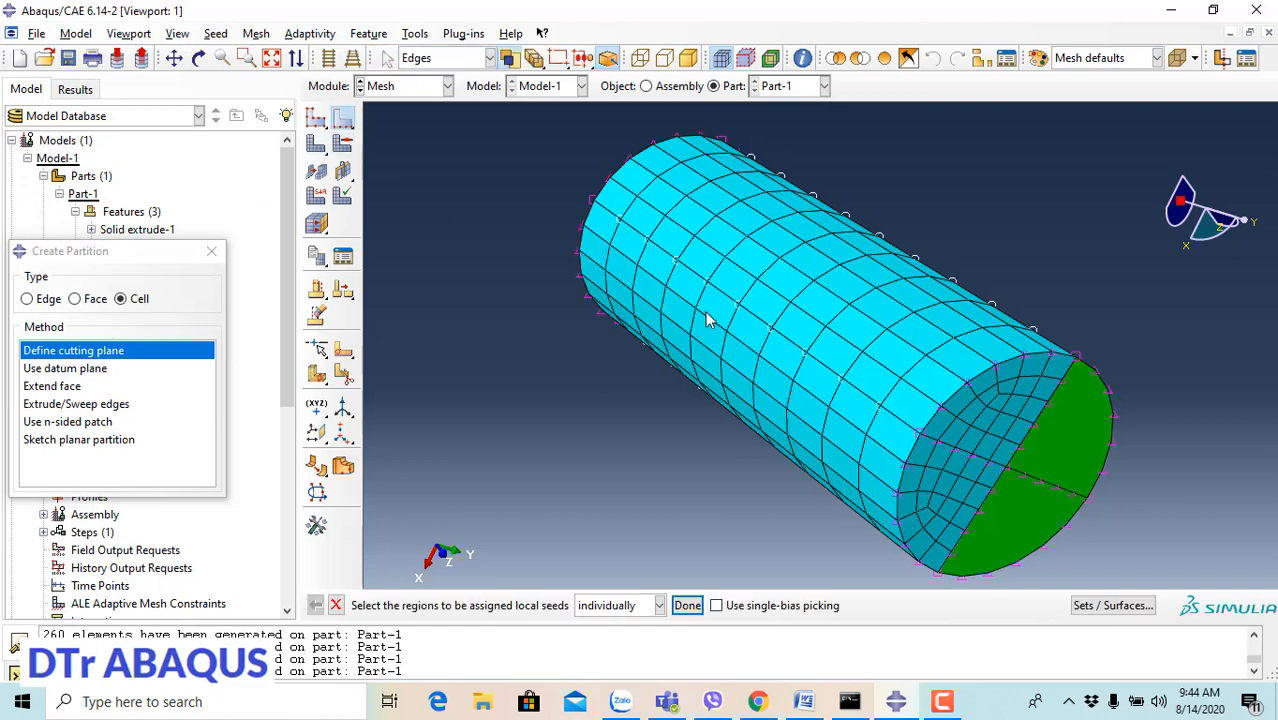
# Step: Seed the longitudinal edge on the still-meshed side by number with 20 elements, deleting the invalidated meshes
pyautogui.click(755, 317)
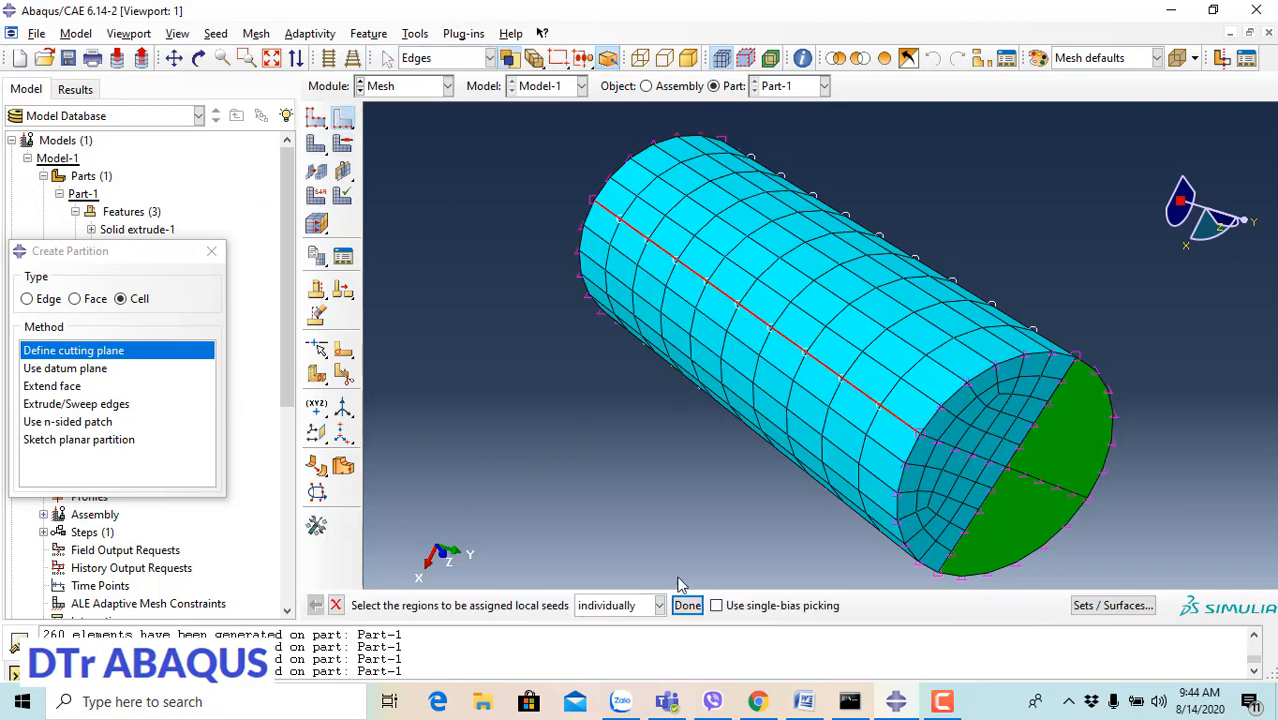
pyautogui.click(687, 605)
pyautogui.moveTo(157, 264); pyautogui.dragTo(195, 264)
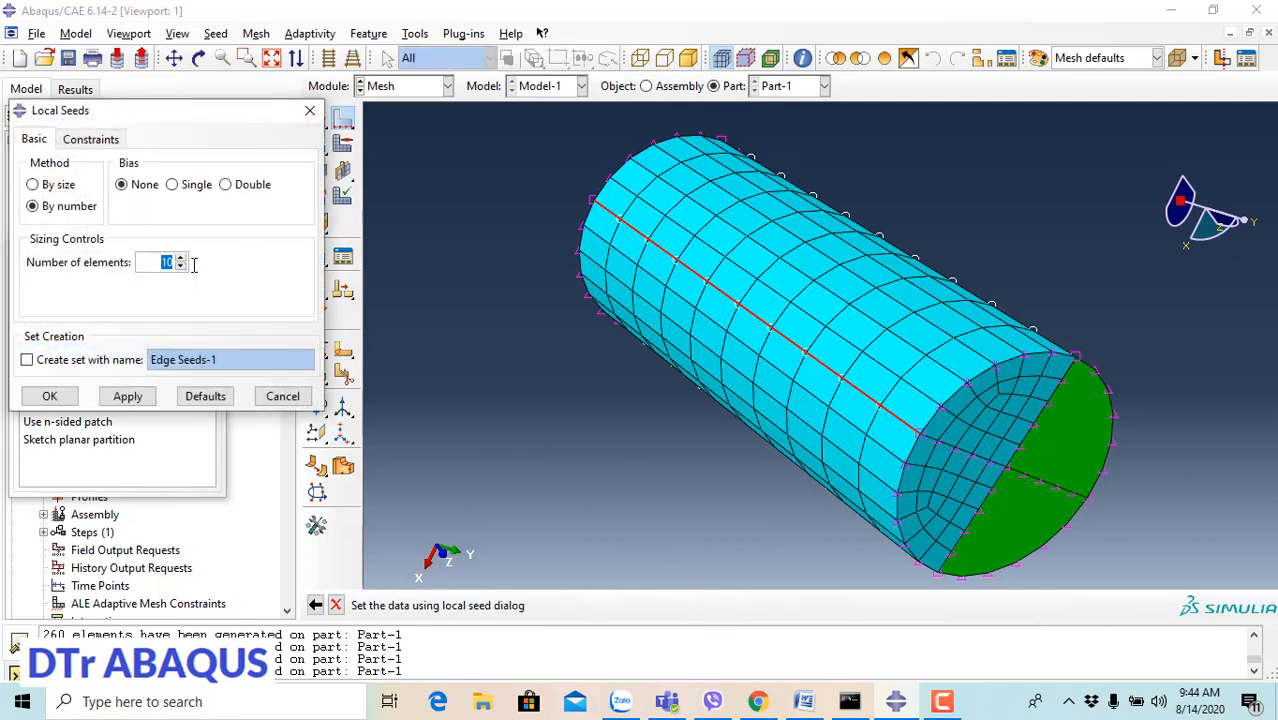
pyautogui.write('20')
pyautogui.click(55, 398)
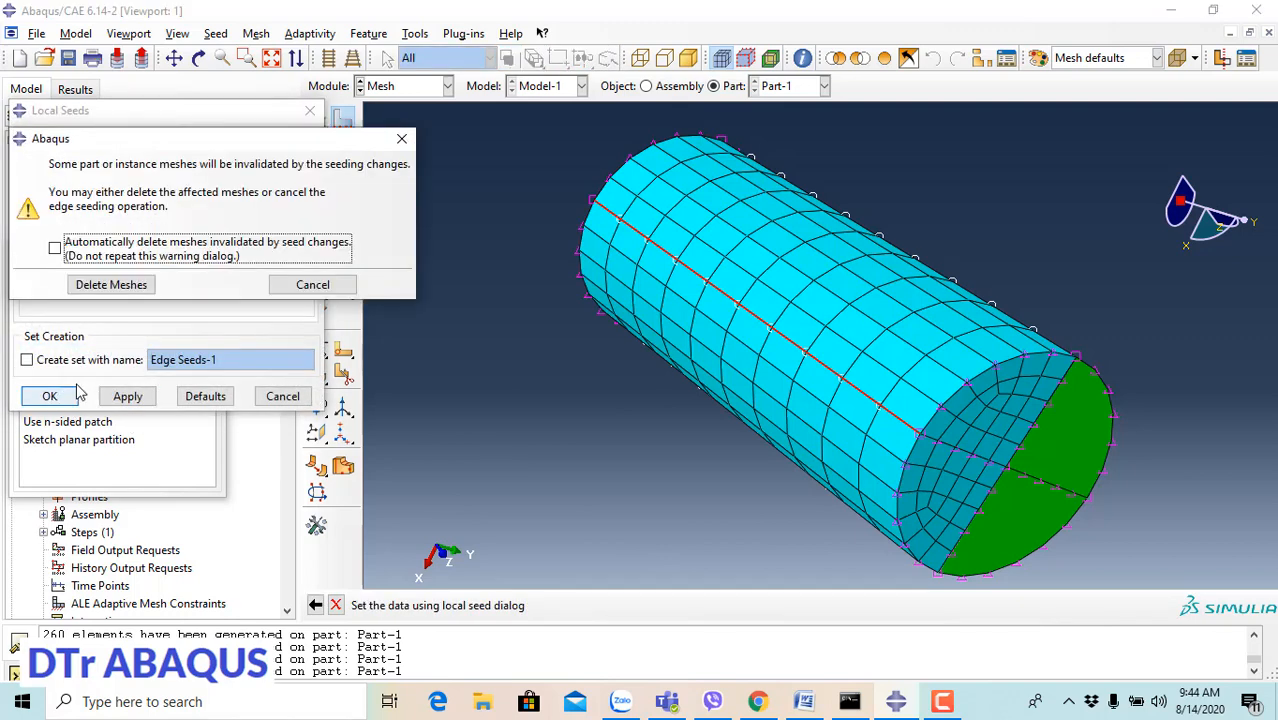
pyautogui.click(112, 285)
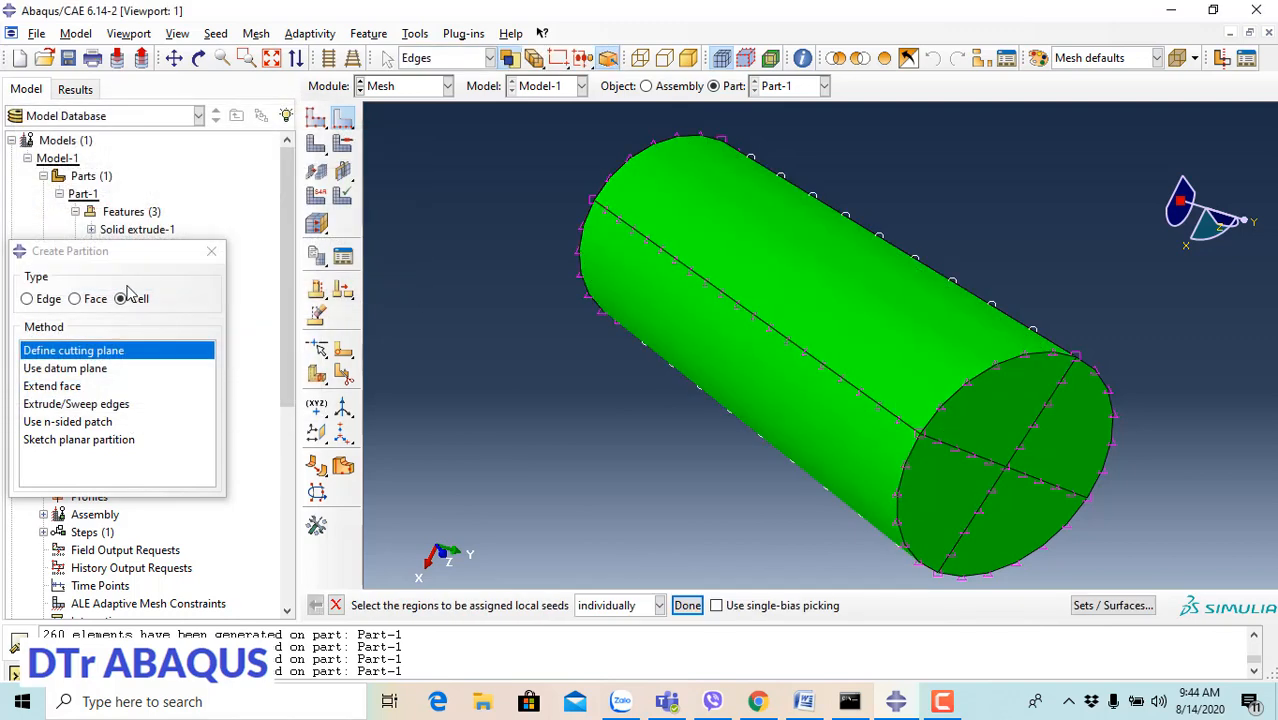
# Step: Mesh the part with the refined longitudinal seeds and inspect the mesh from the other end face
pyautogui.click(316, 146)
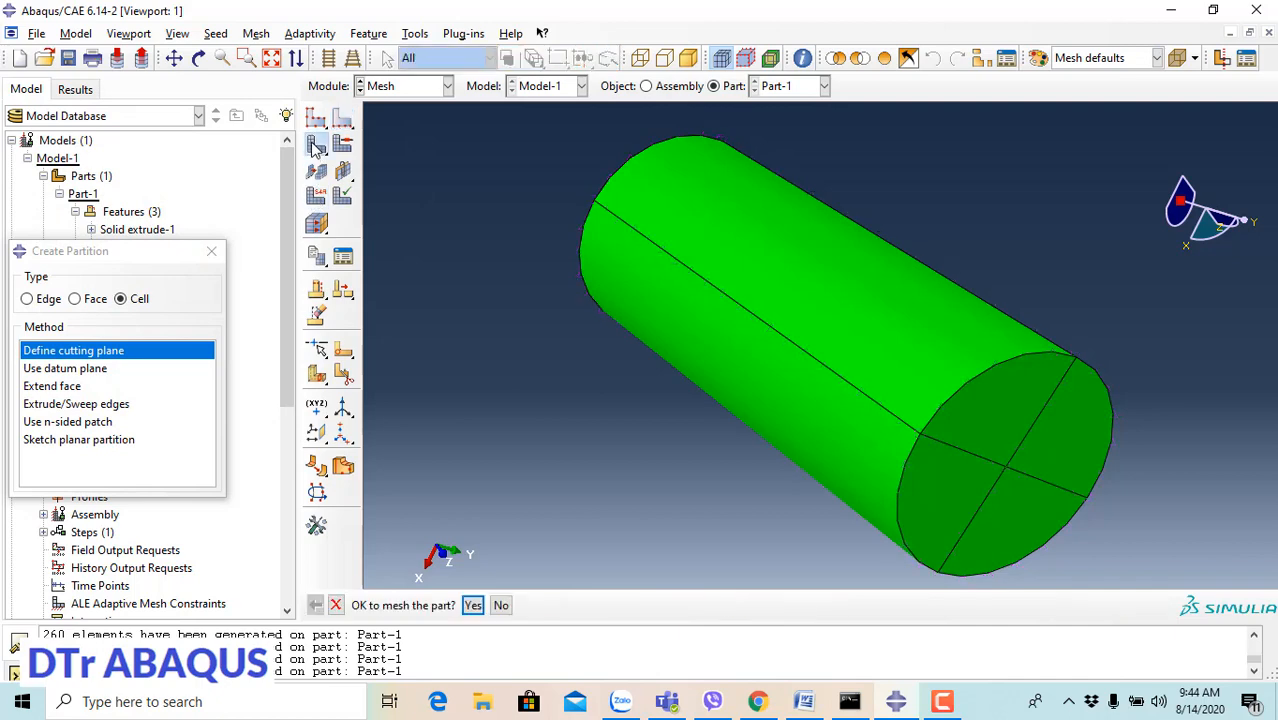
pyautogui.click(472, 605)
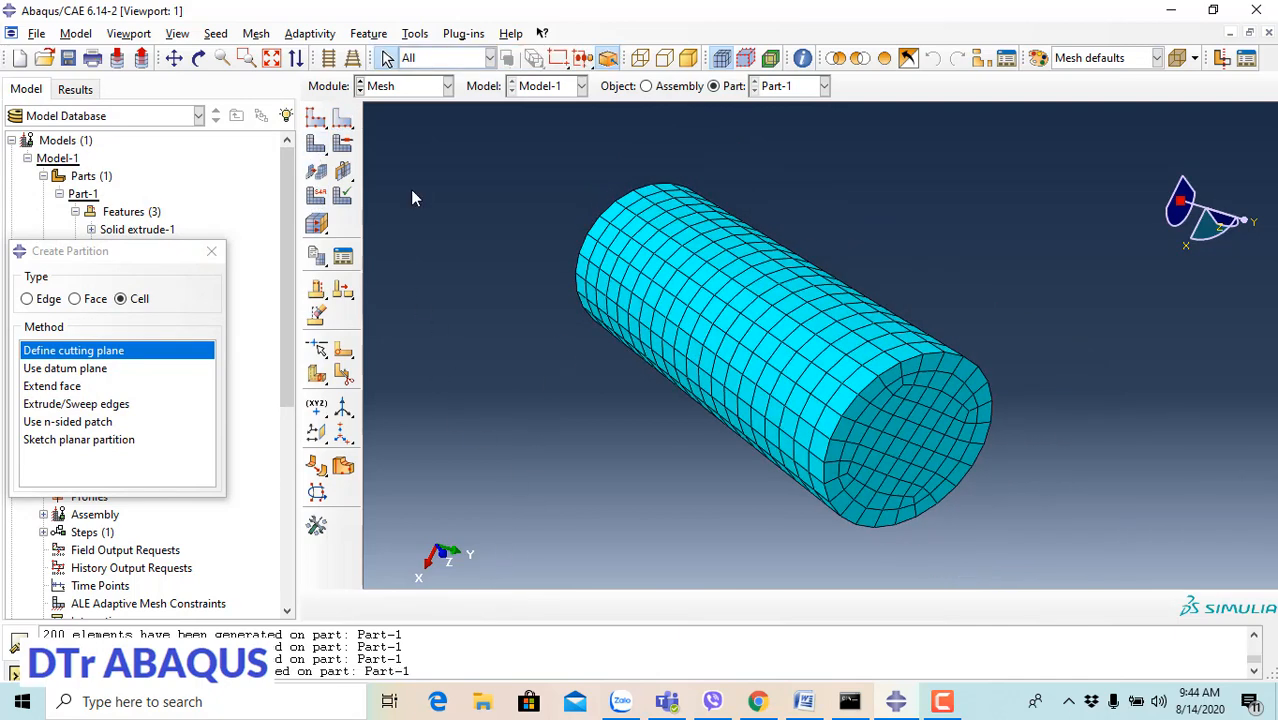
pyautogui.click(199, 58)
pyautogui.moveTo(582, 238); pyautogui.dragTo(693, 373)
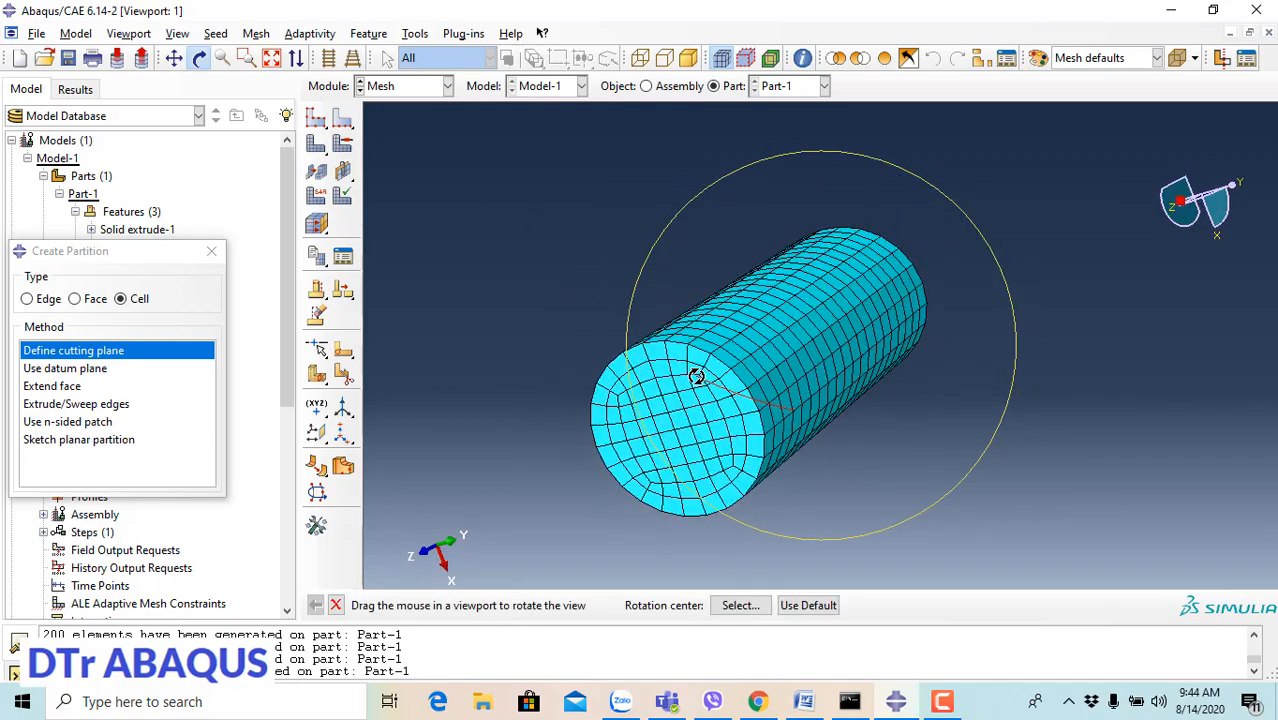